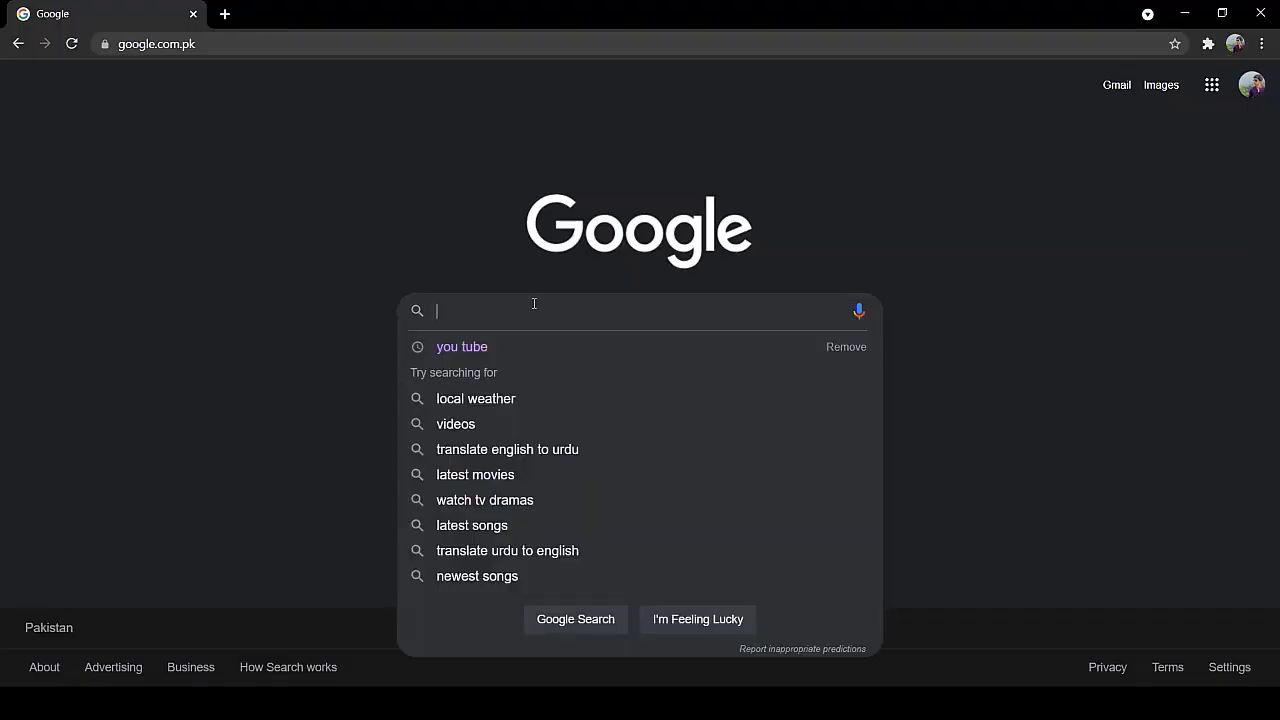
Step: Search Google for "autodesk student" and open Autodesk's Student and Education Software result
text(autodes)
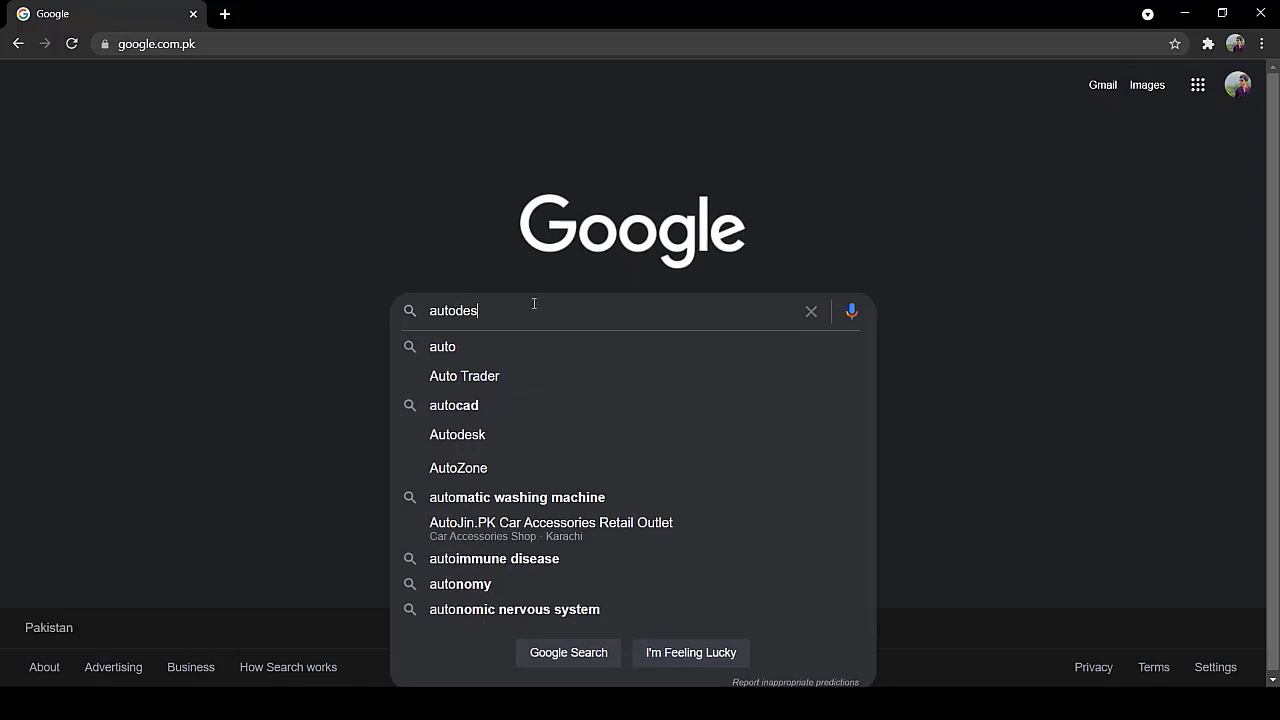
text(k student)
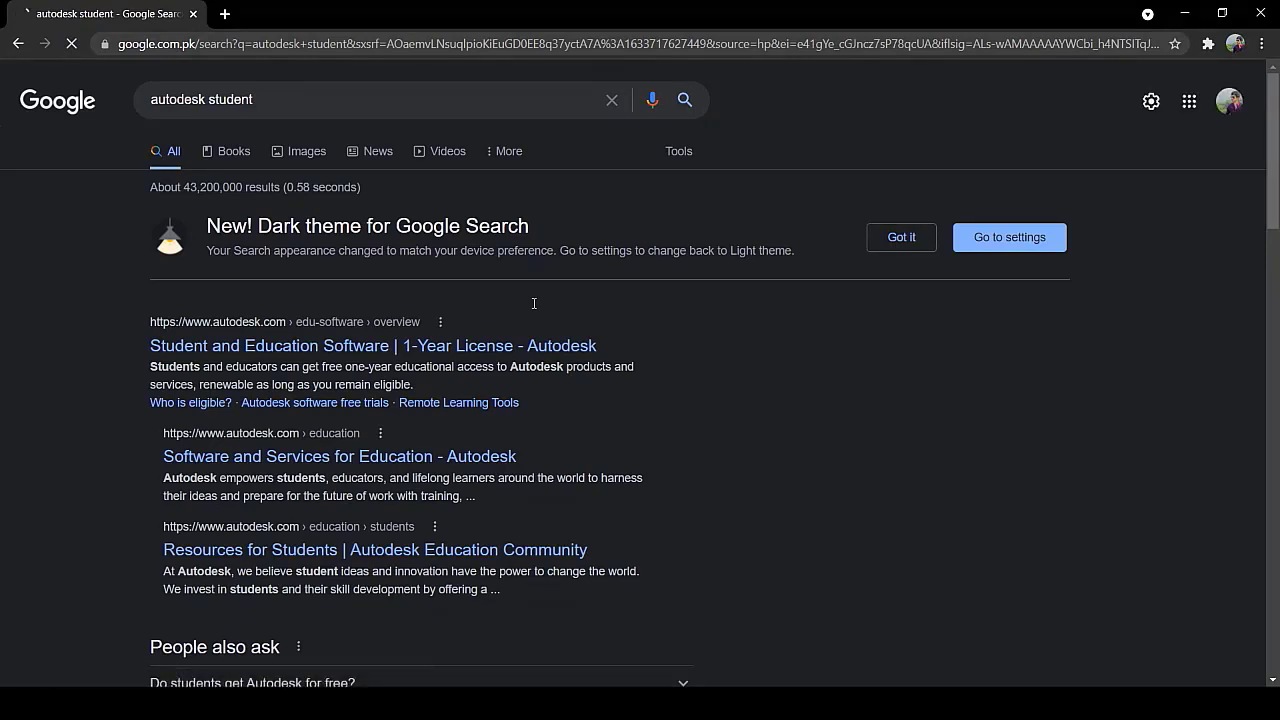
scroll(534, 303, down, 2)
click(523, 214)
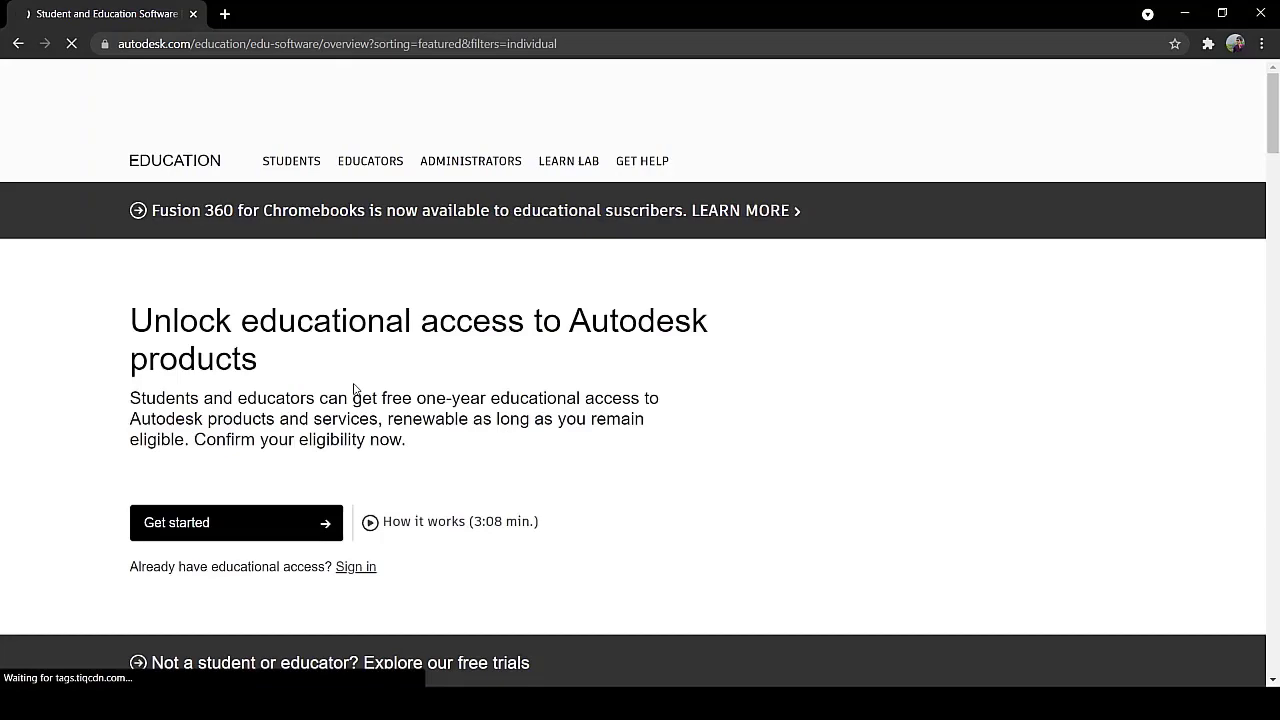
Step: Get started with educational access to Autodesk products and choose to create a new account
scroll(353, 388, down, 4)
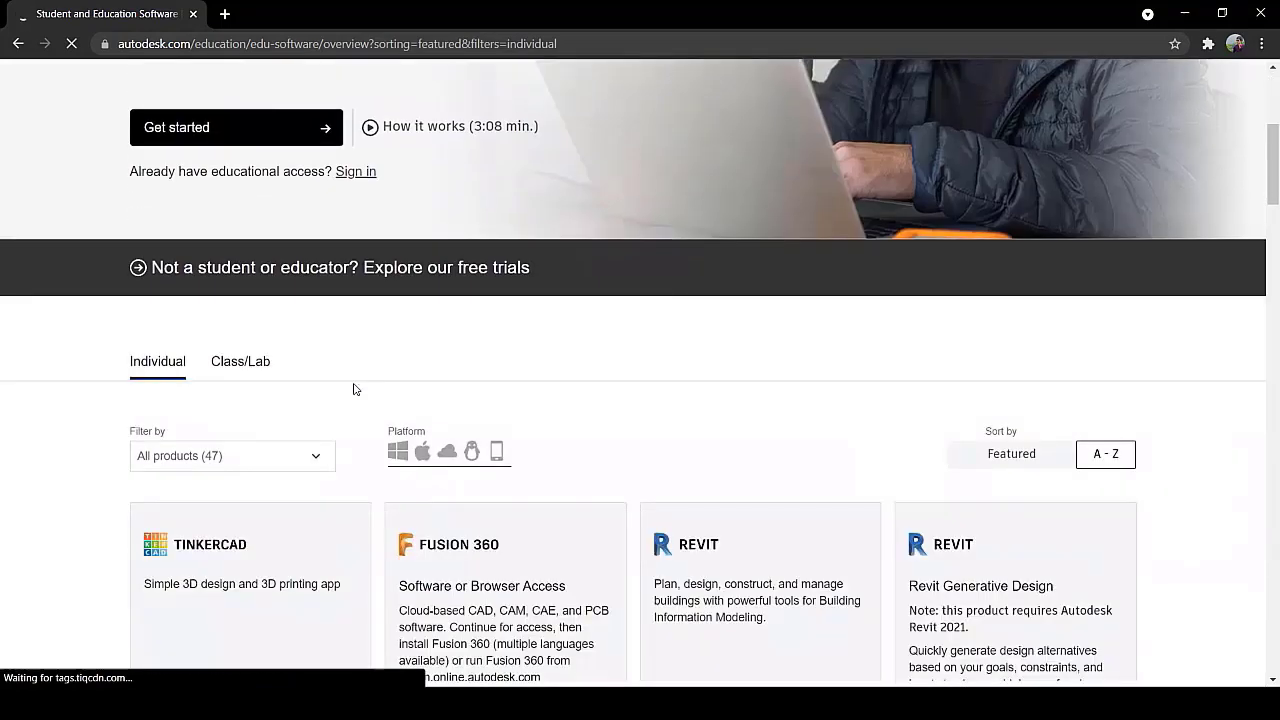
scroll(300, 380, up, 5)
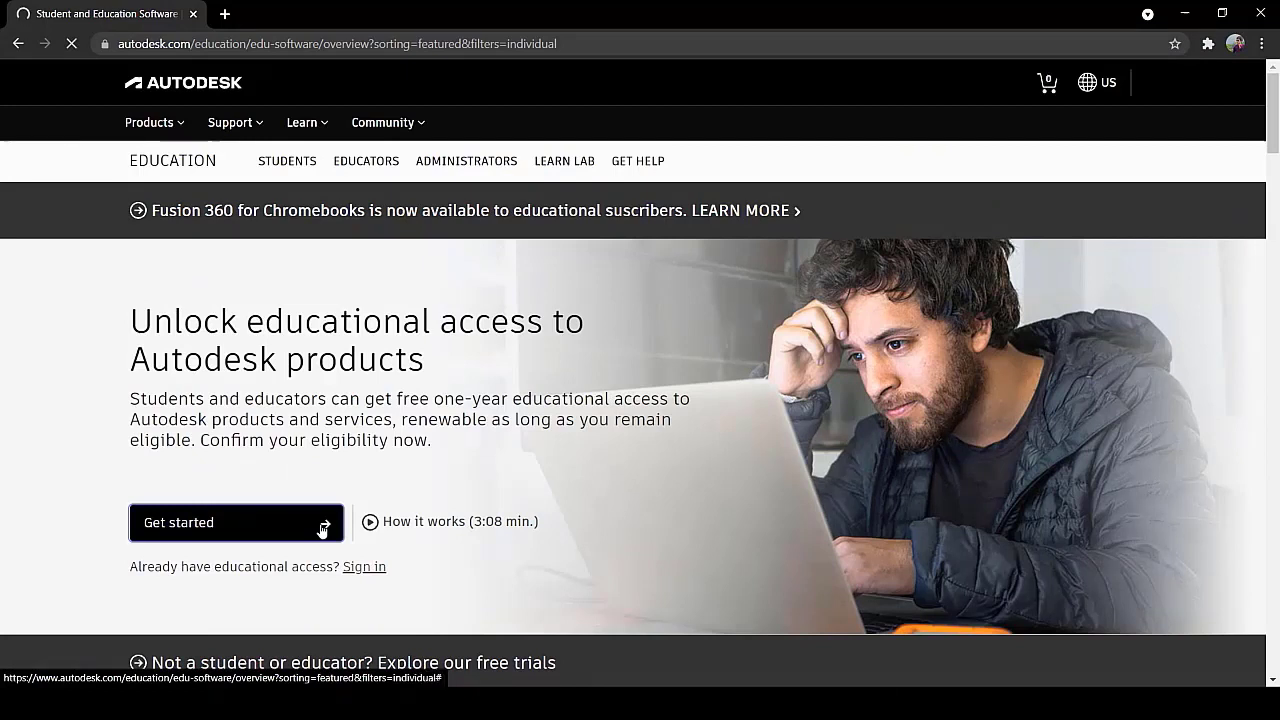
click(322, 527)
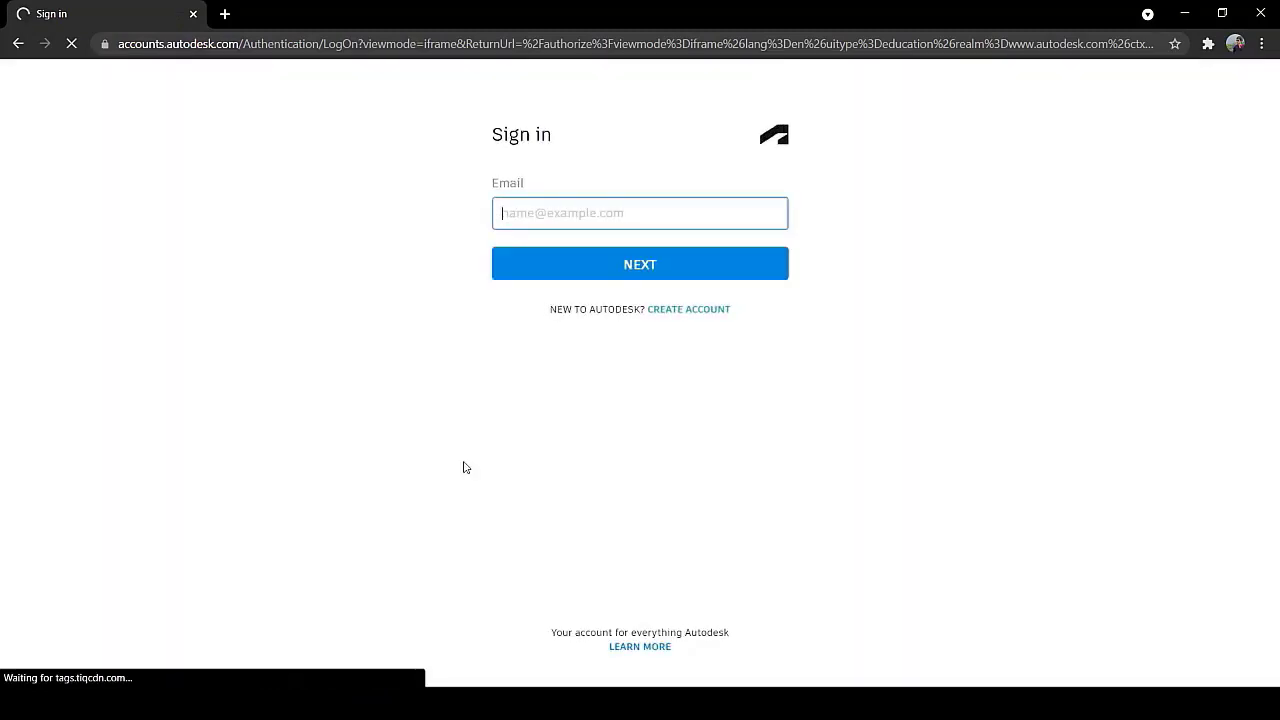
click(674, 316)
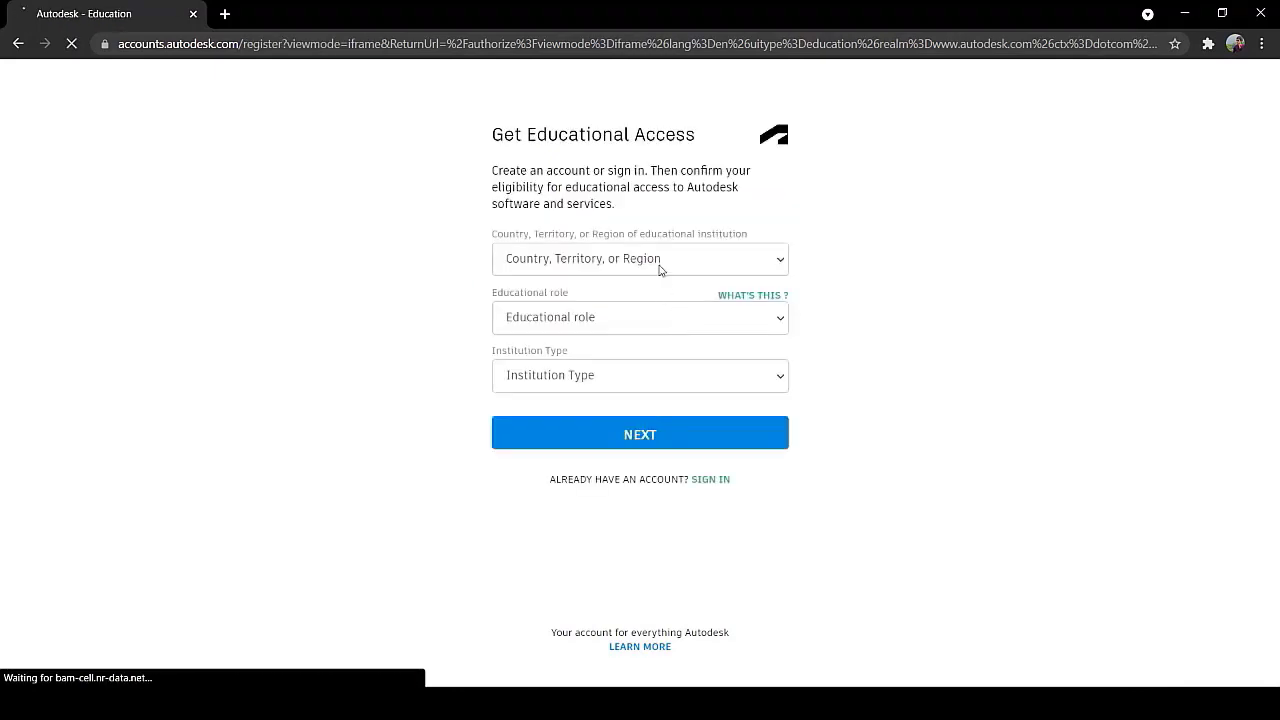
Step: Set the institution's country to Pakistan, the educational role to Student and the institution type to University/Post-Secondary
click(659, 259)
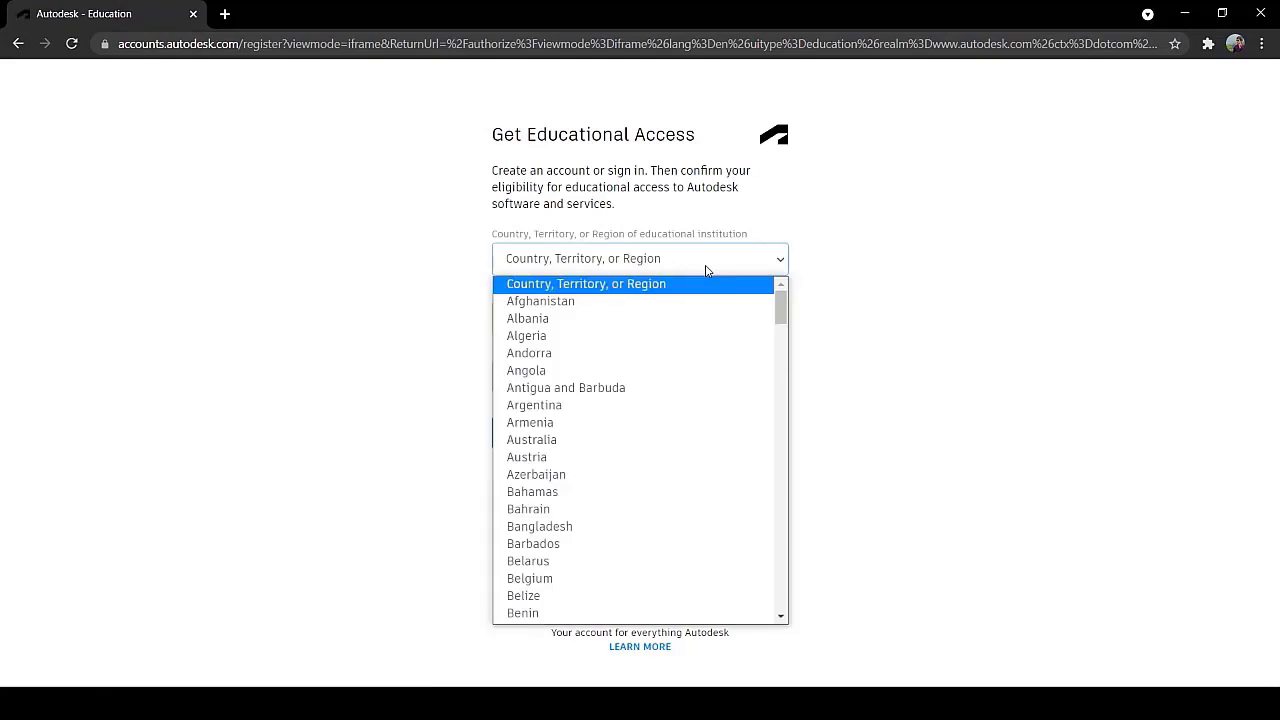
key(p)
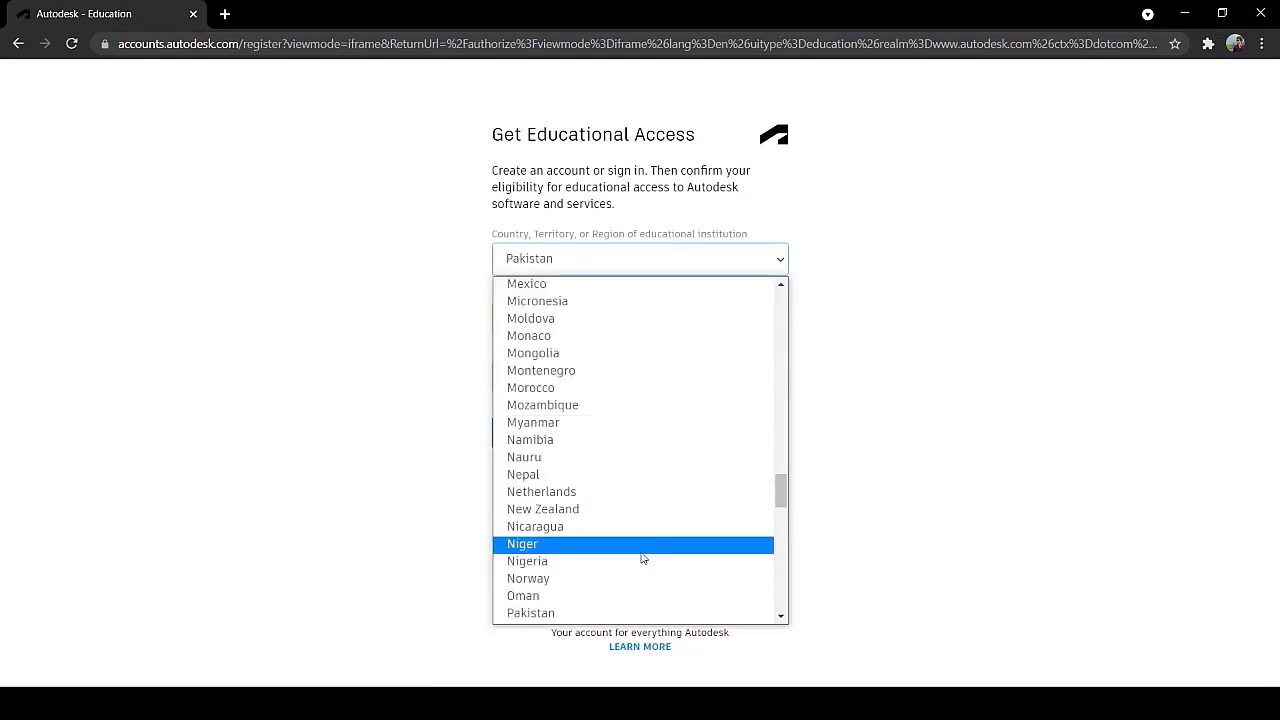
click(603, 616)
click(580, 330)
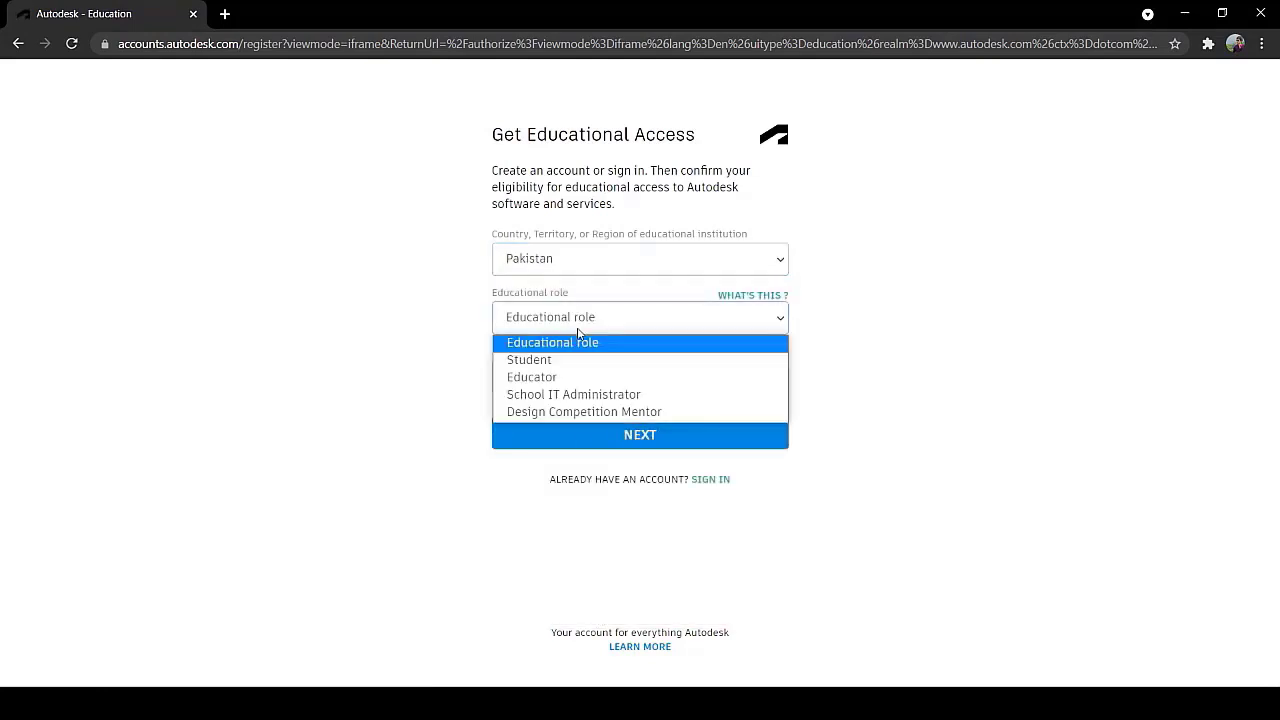
click(570, 362)
click(578, 375)
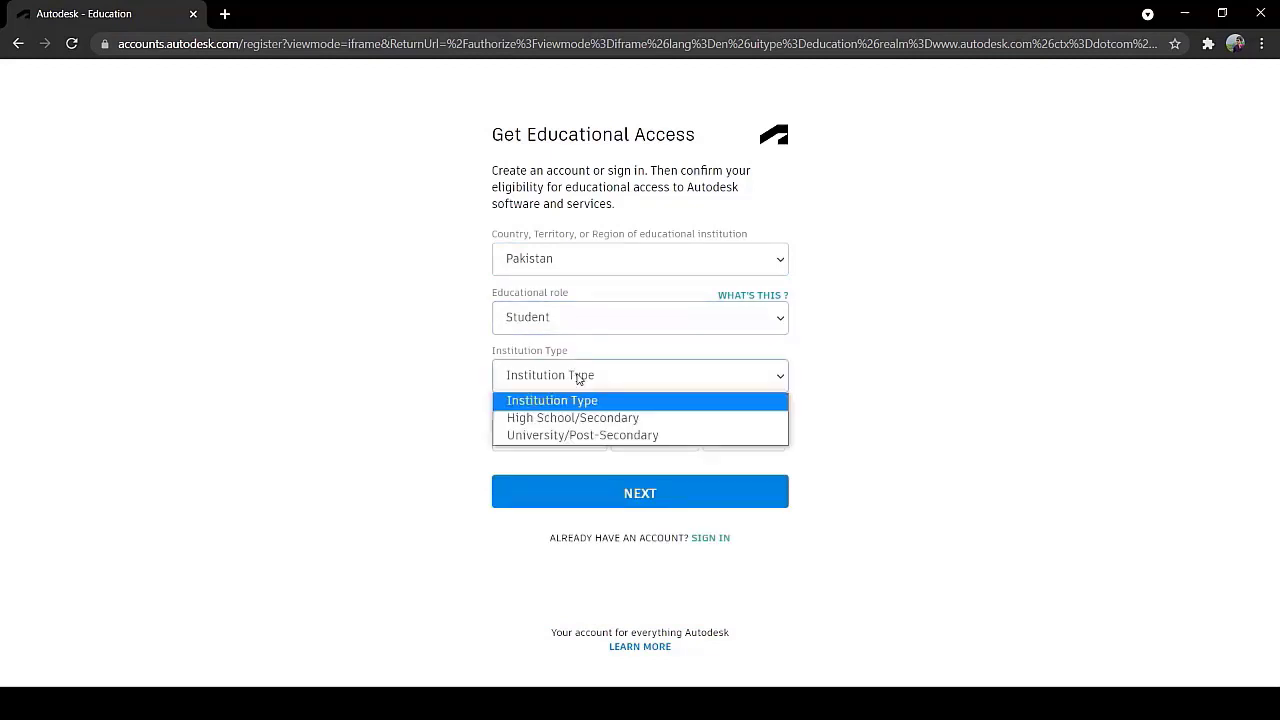
click(580, 435)
Step: Fill in the month, day and year of the date of birth and continue to account creation
click(567, 433)
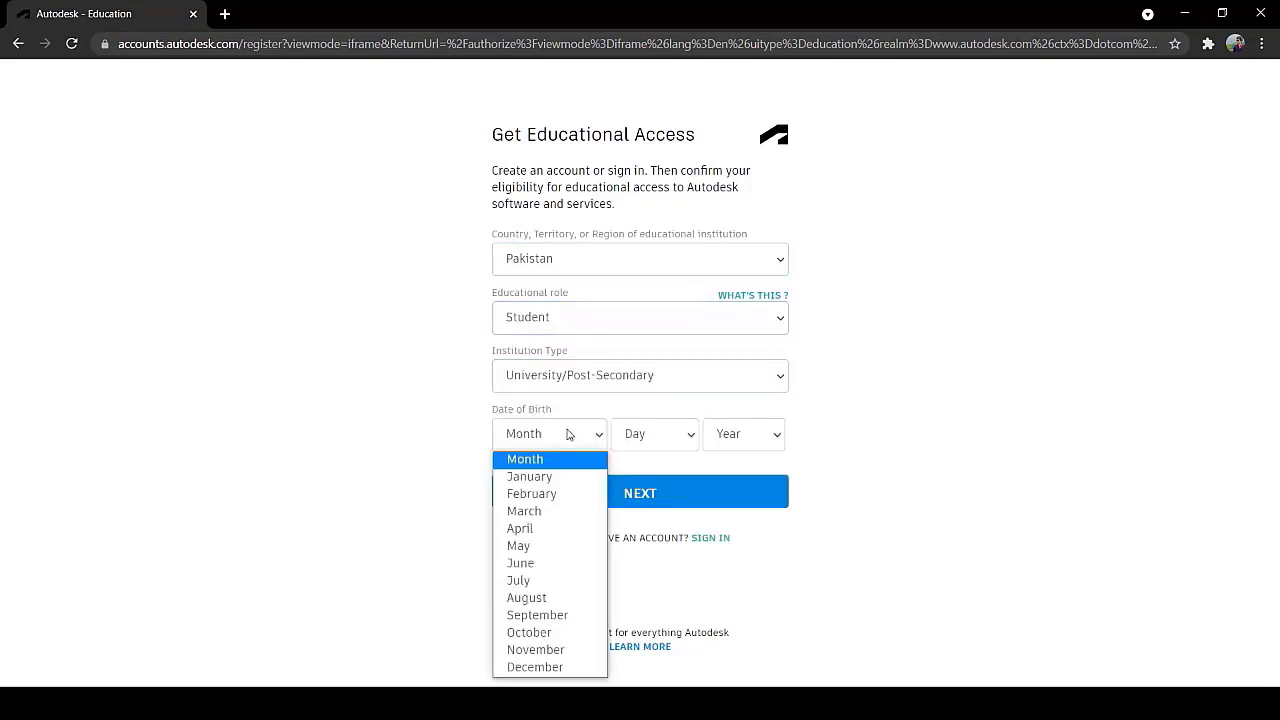
click(535, 533)
click(660, 434)
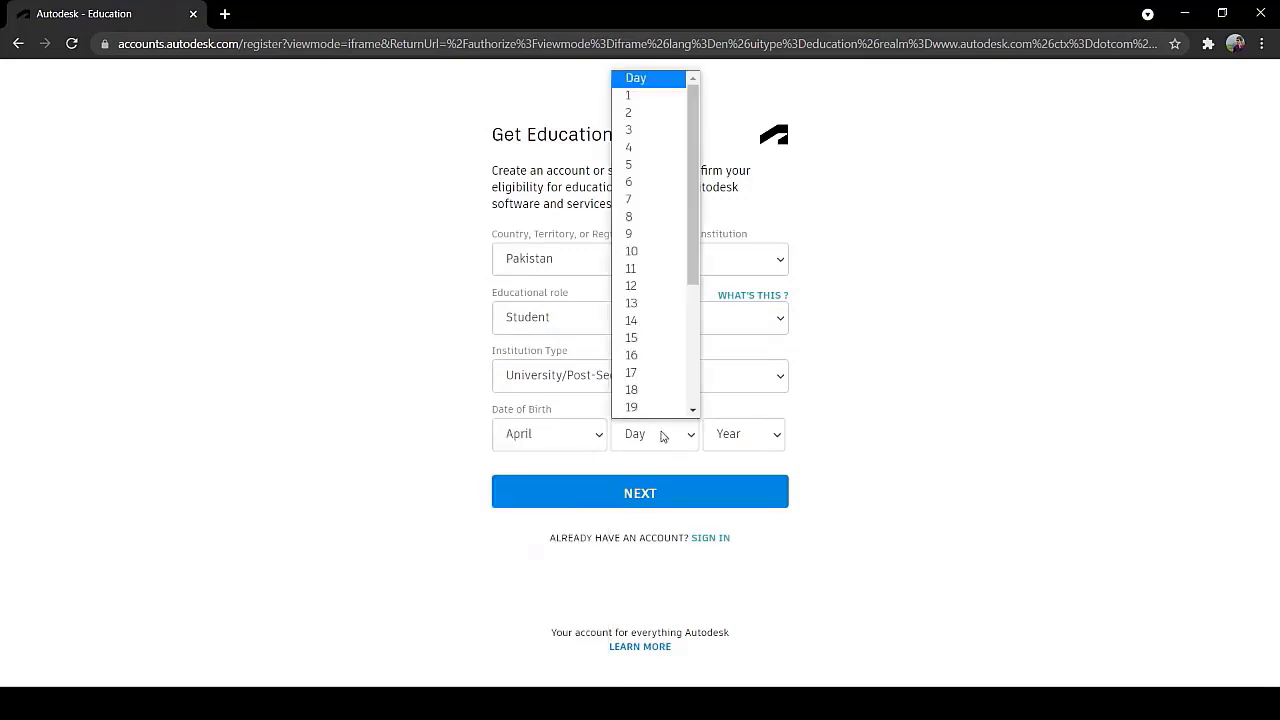
click(651, 172)
click(771, 437)
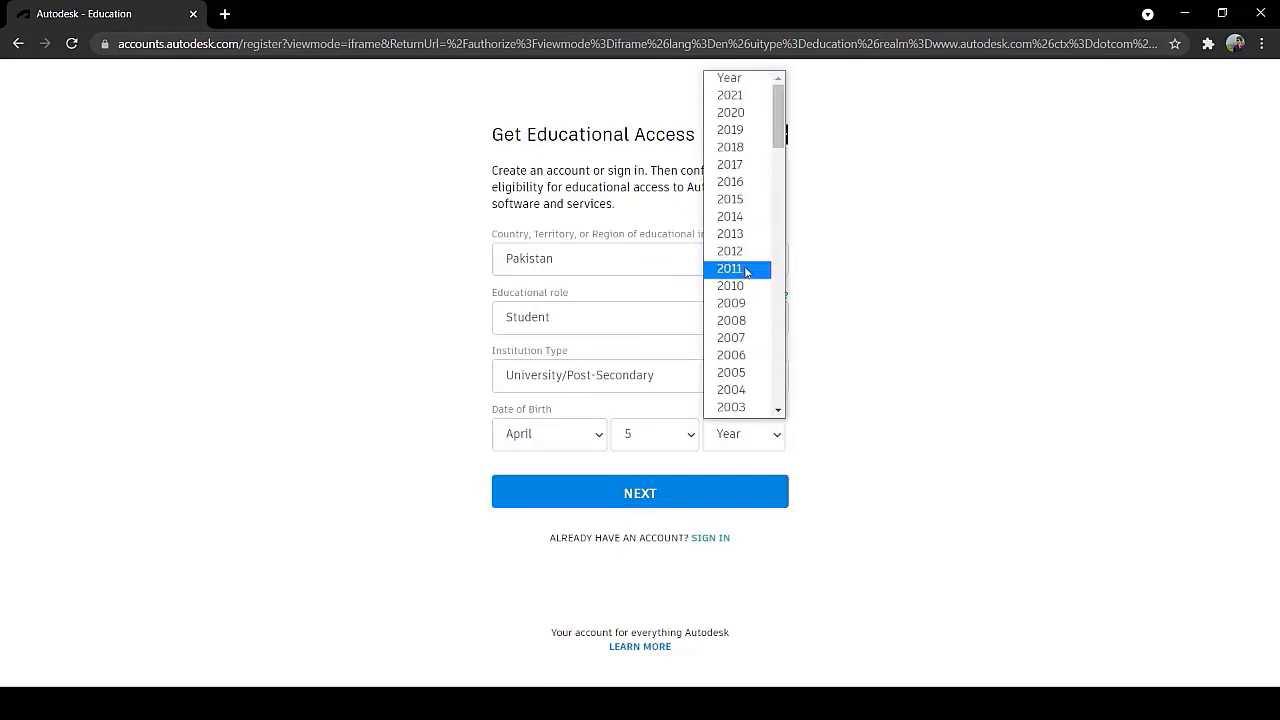
scroll(745, 405, down, 2)
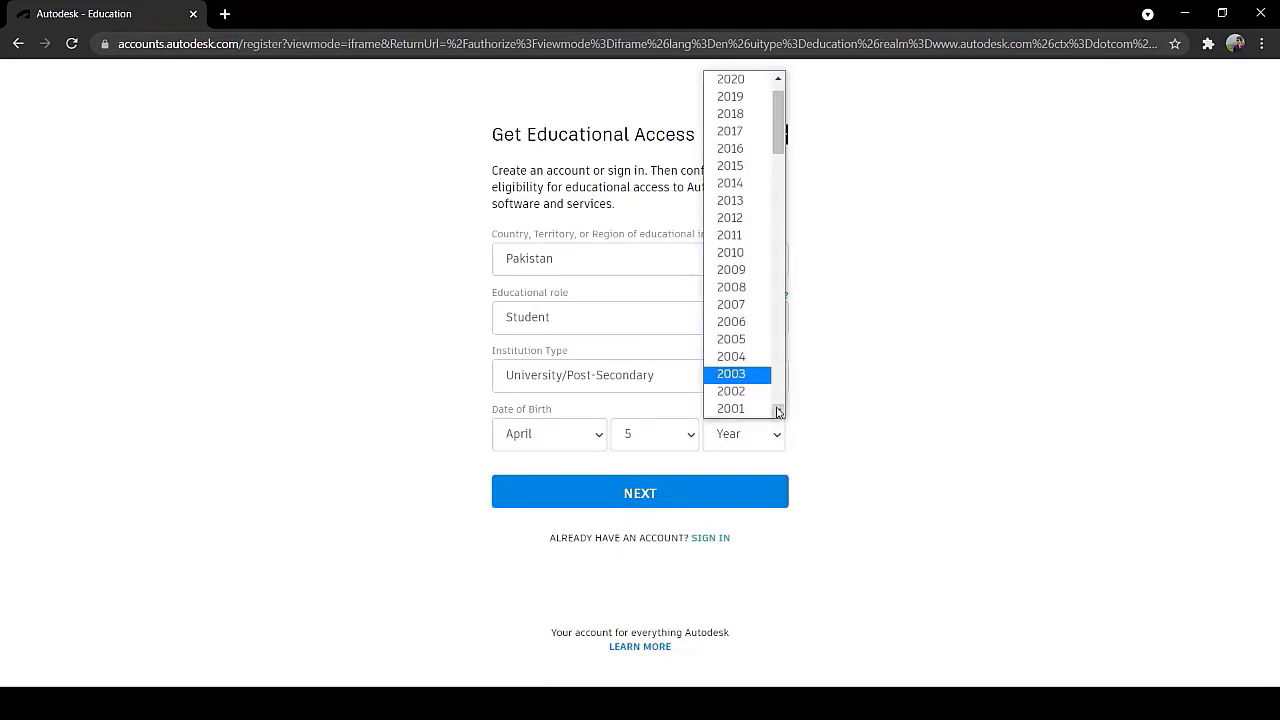
click(755, 408)
click(716, 490)
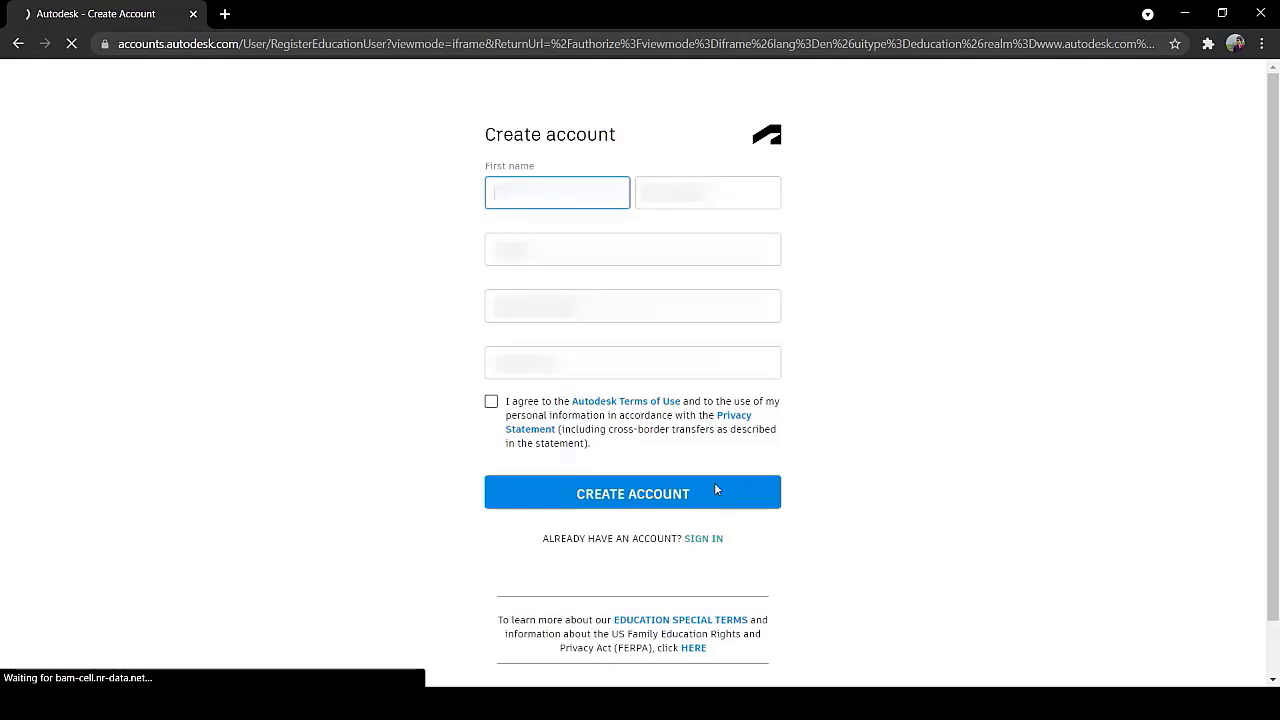
Step: Fill in the student's first name, last name, e-mail address and the confirmation e-mail
text(ar)
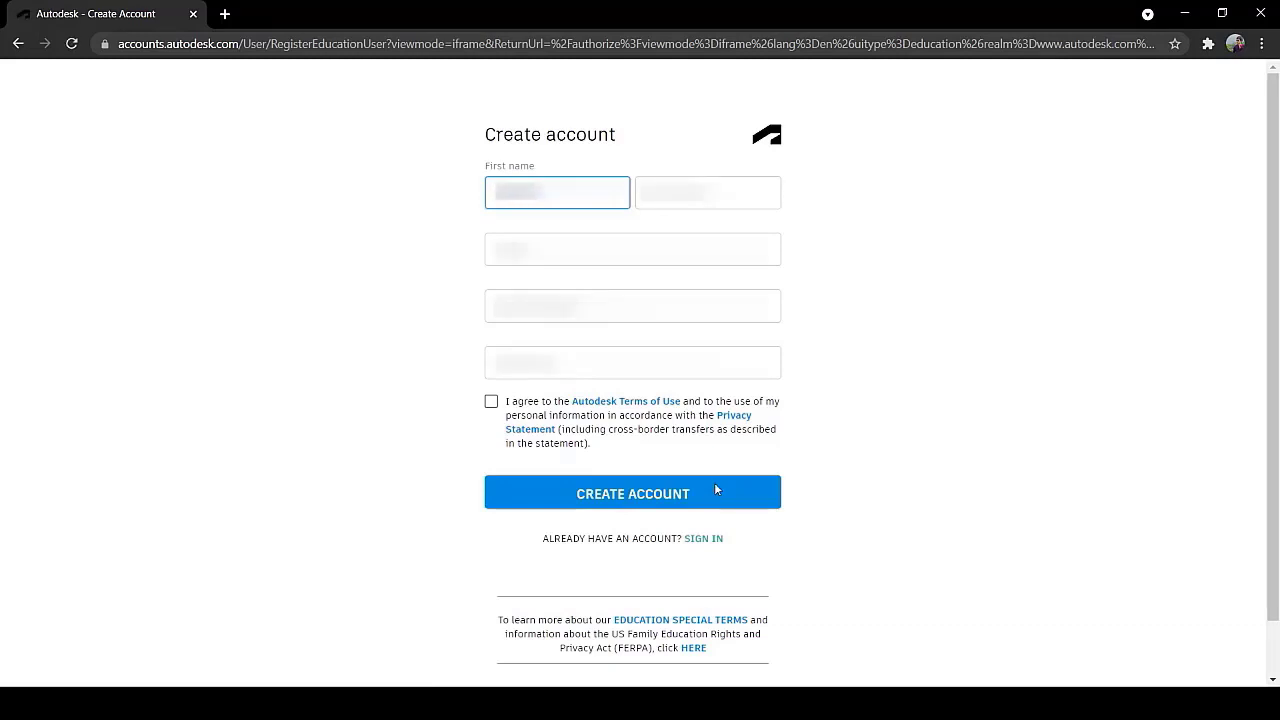
click(702, 203)
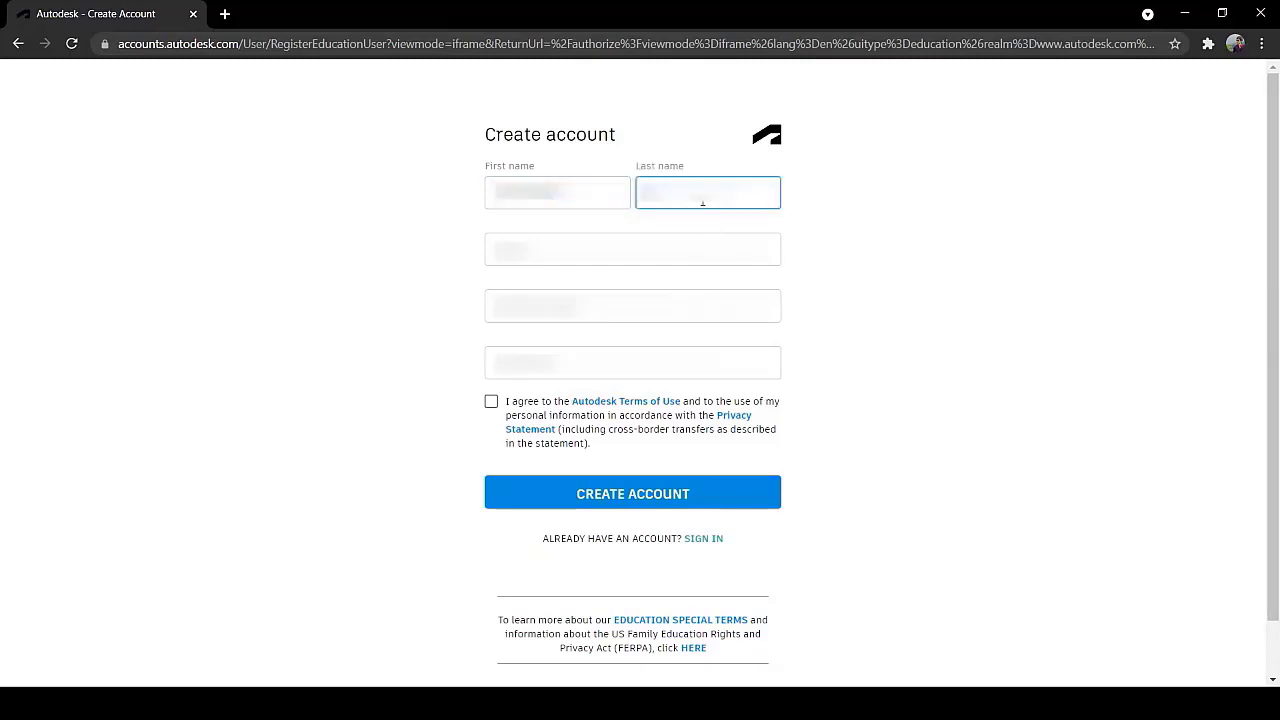
text(ith)
click(694, 248)
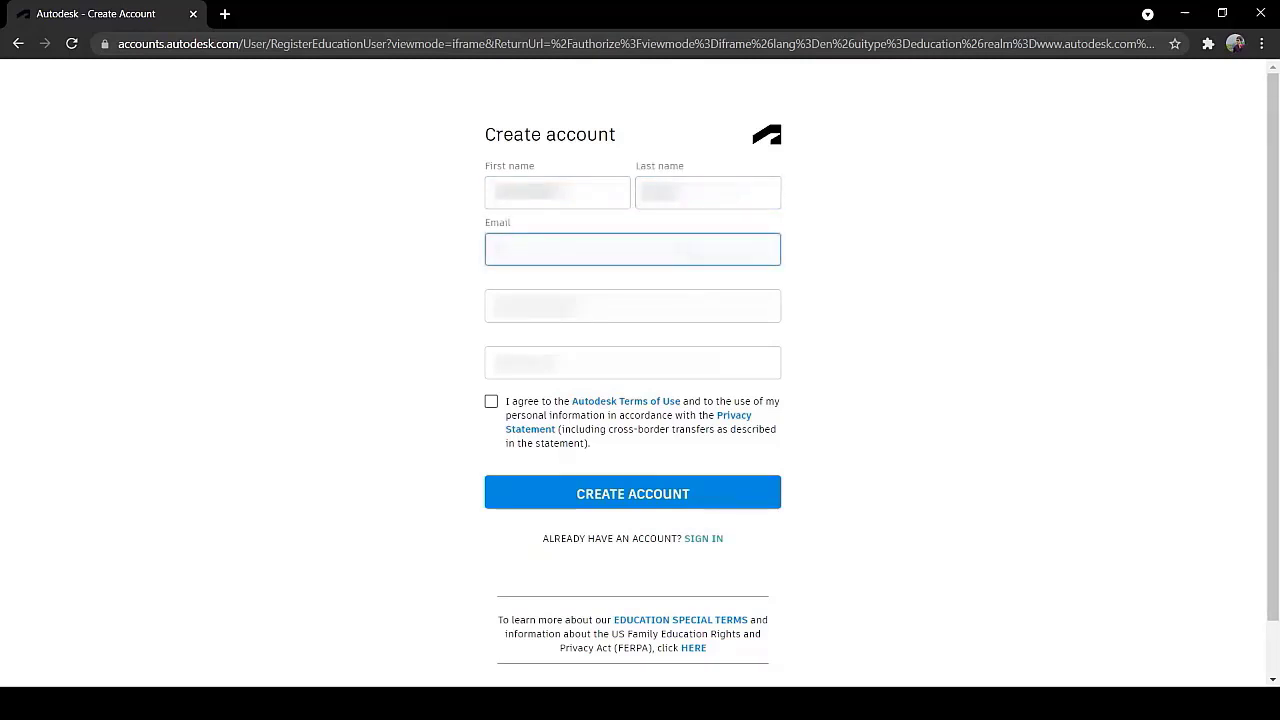
text(smithjohn)
click(593, 349)
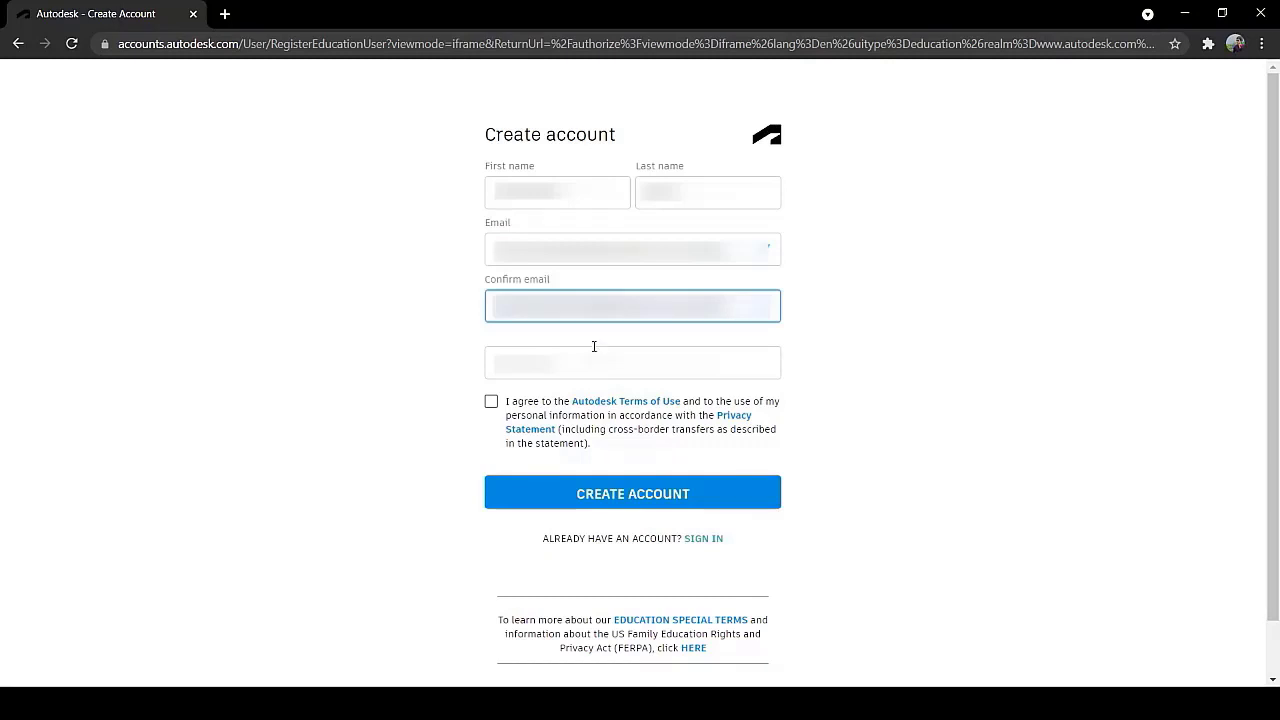
Step: Enter the account password and create the account with the Autodesk Terms of Use accepted, declining to save the password in the browser
click(600, 362)
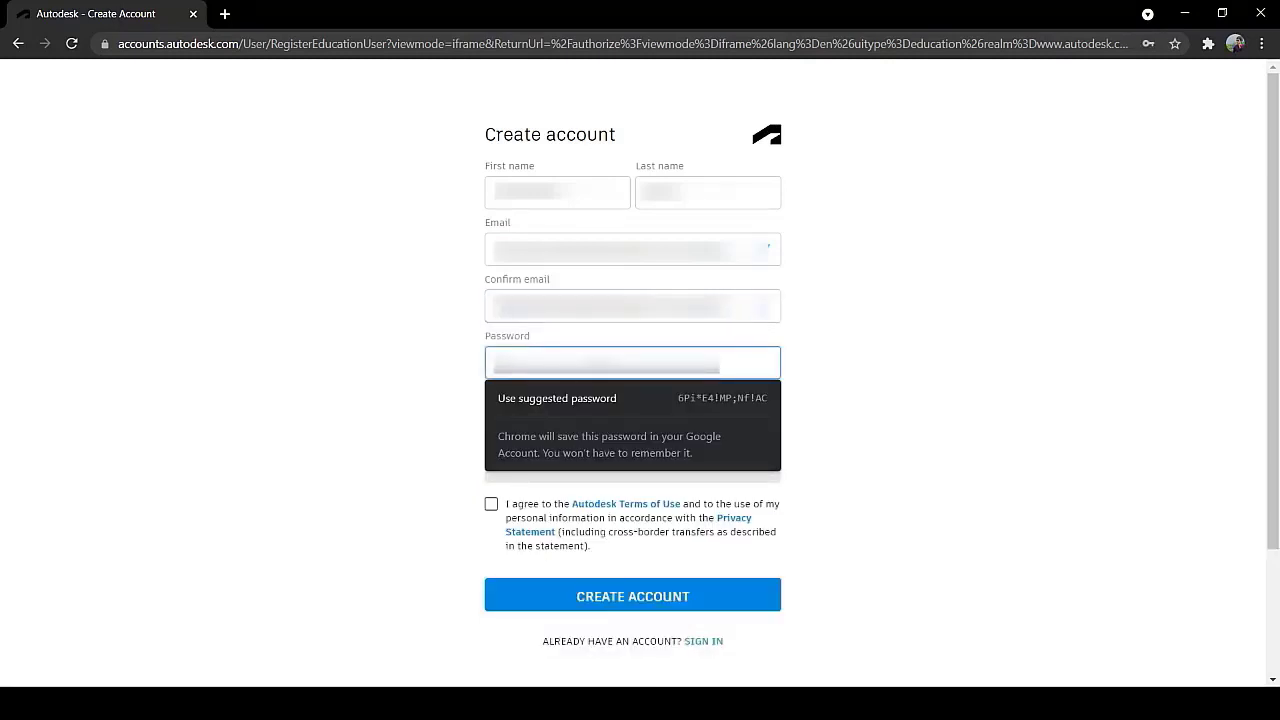
text(**********)
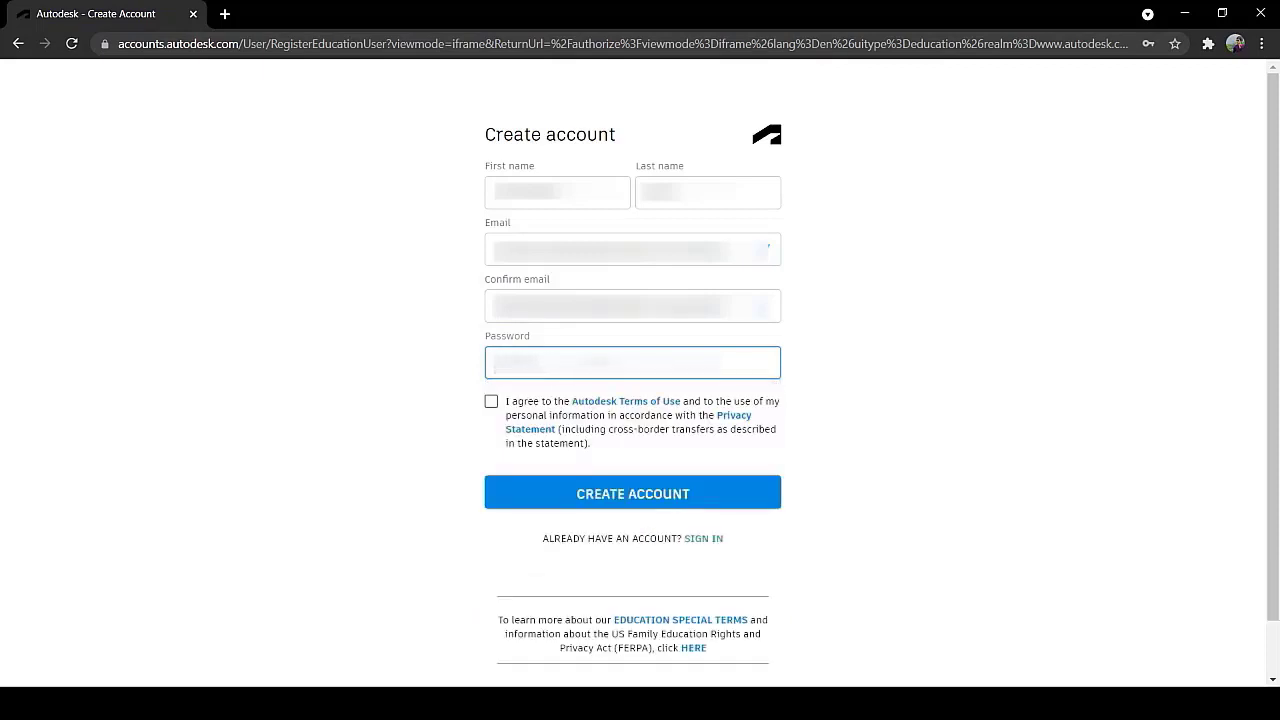
click(503, 414)
click(590, 497)
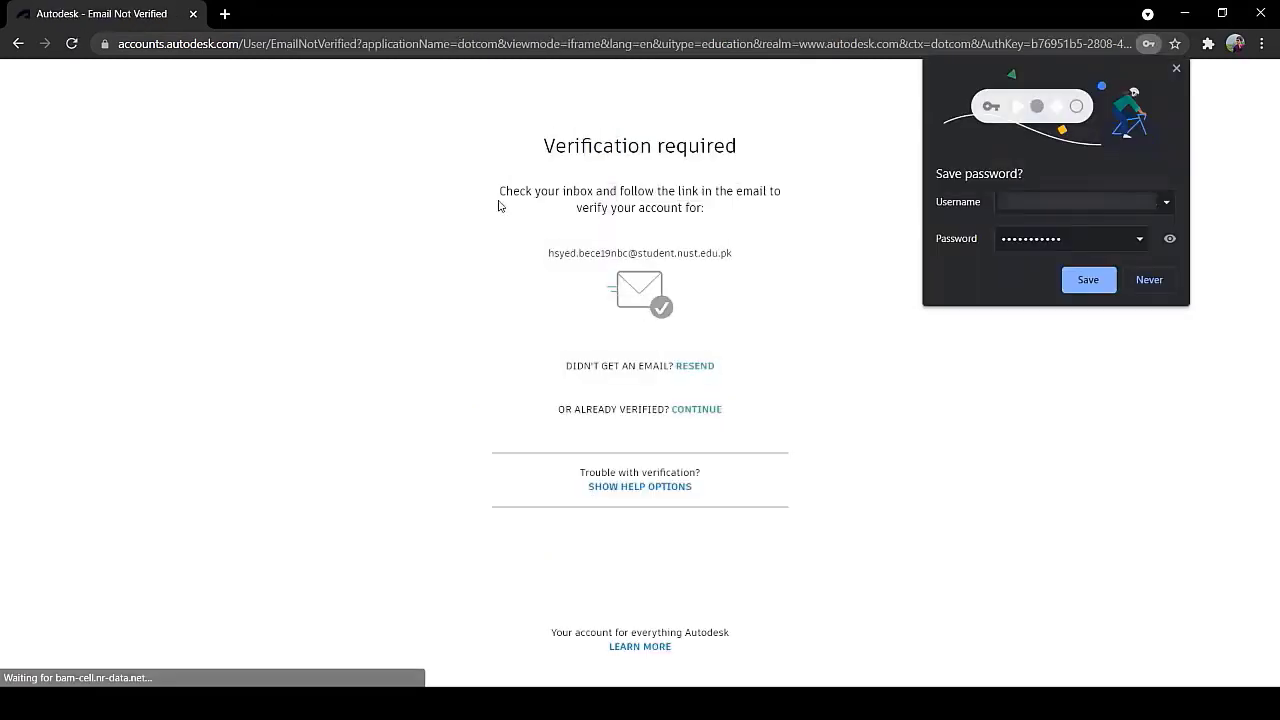
click(1147, 280)
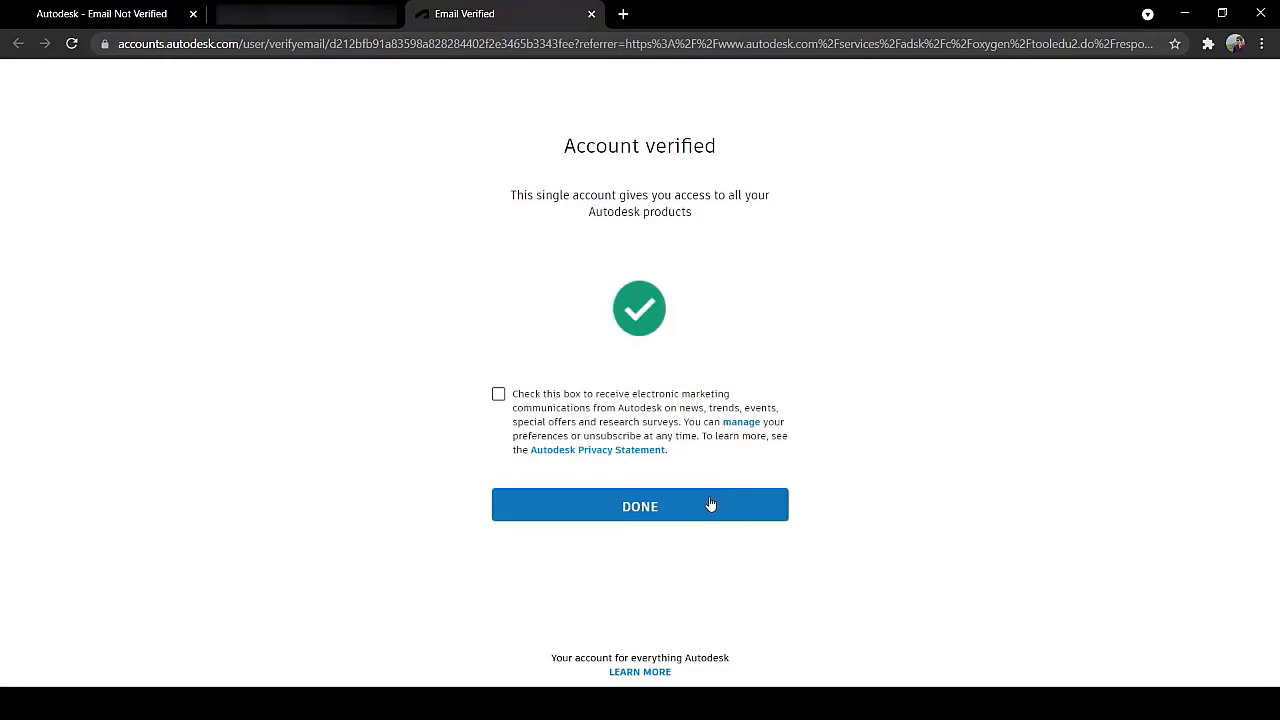
Step: Finish the account verification and choose National University of Sciences & Technology as the educational institution, searching with "nust"
click(709, 500)
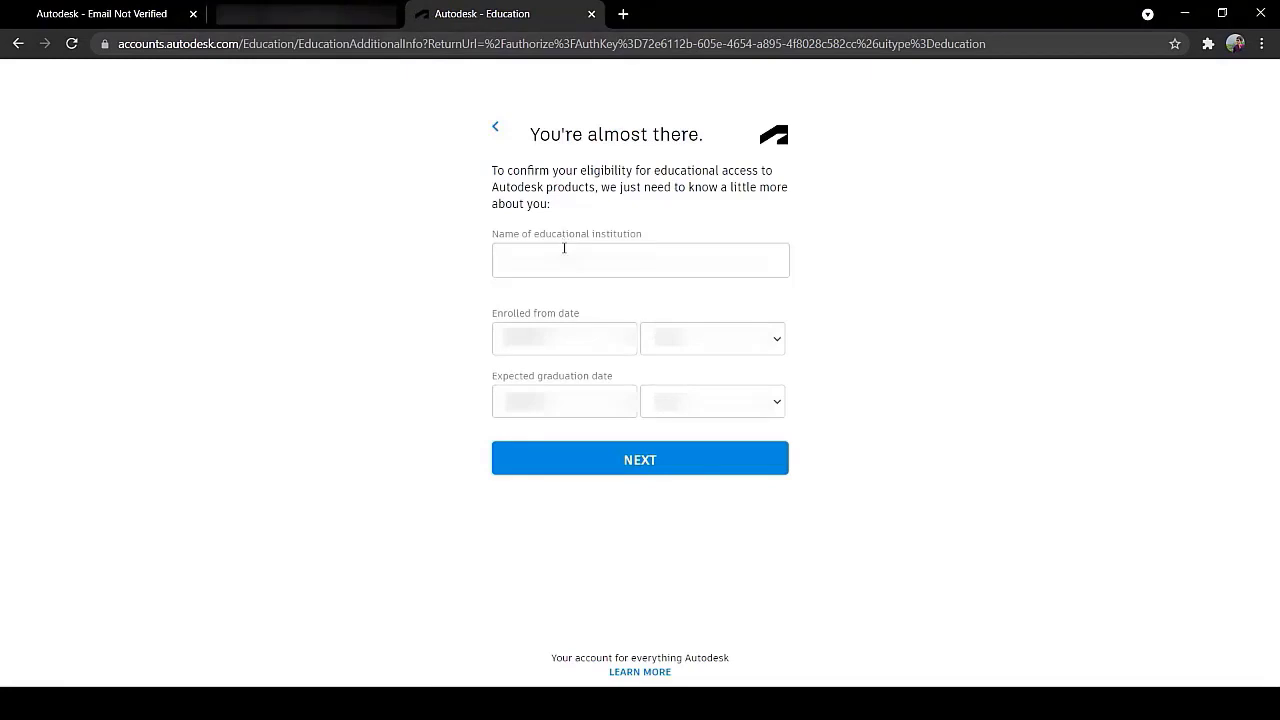
text(nust)
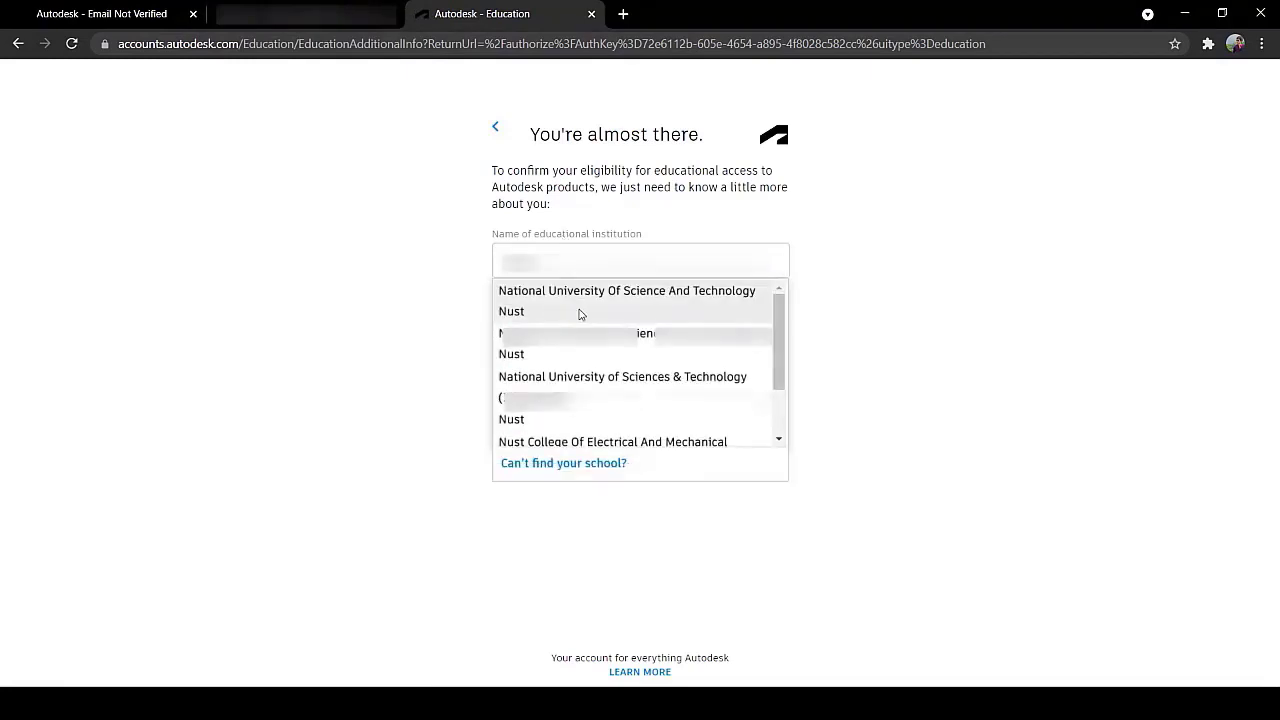
click(610, 378)
Step: Set the enrolled from date to September 2019
click(610, 357)
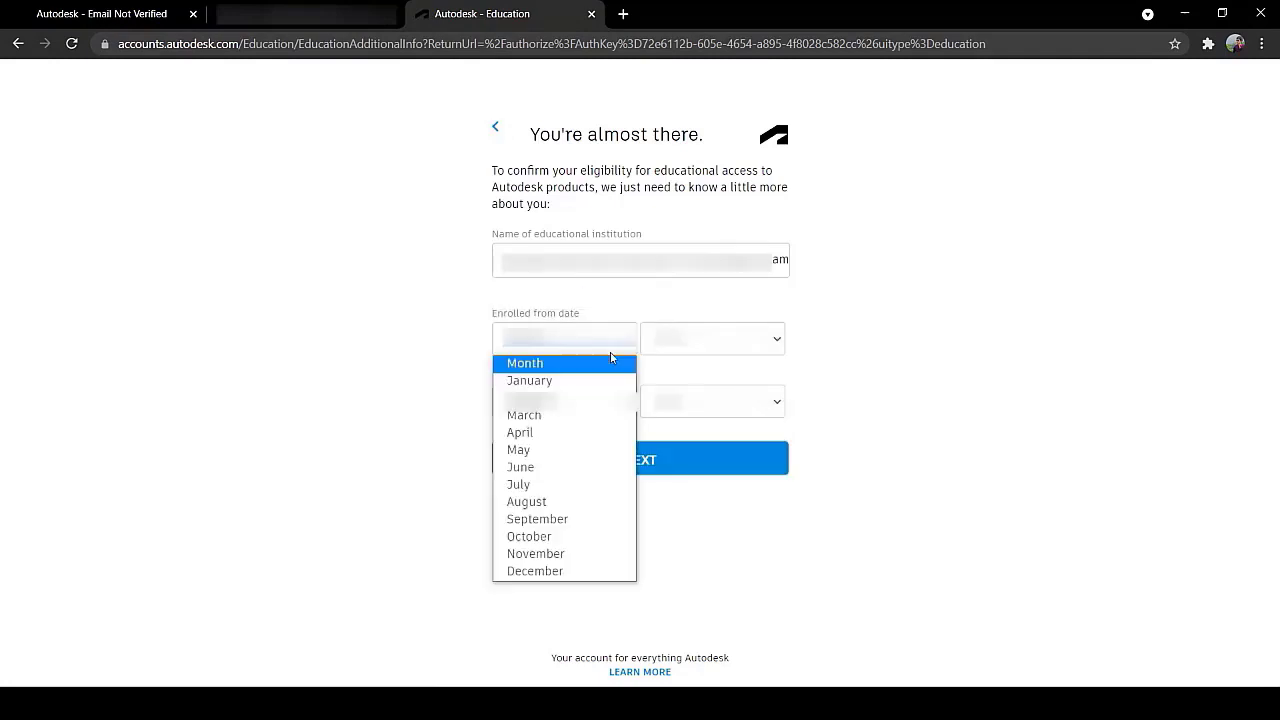
click(557, 519)
click(701, 340)
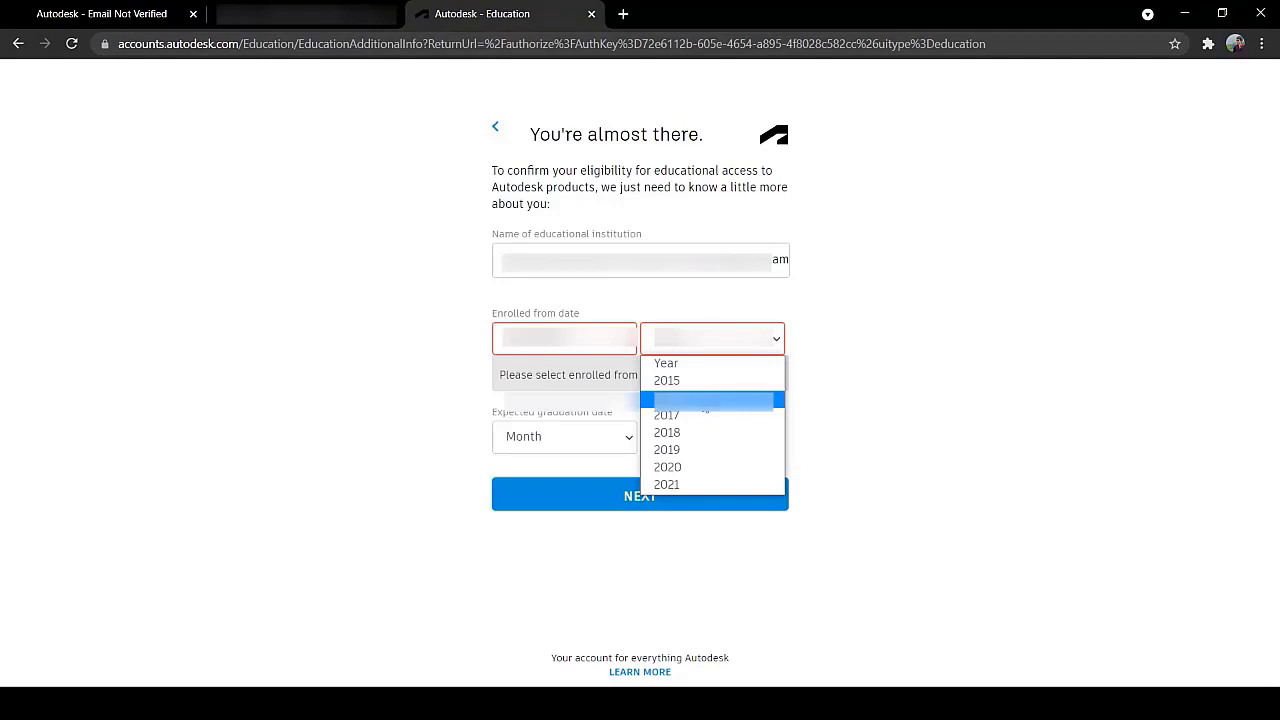
click(668, 452)
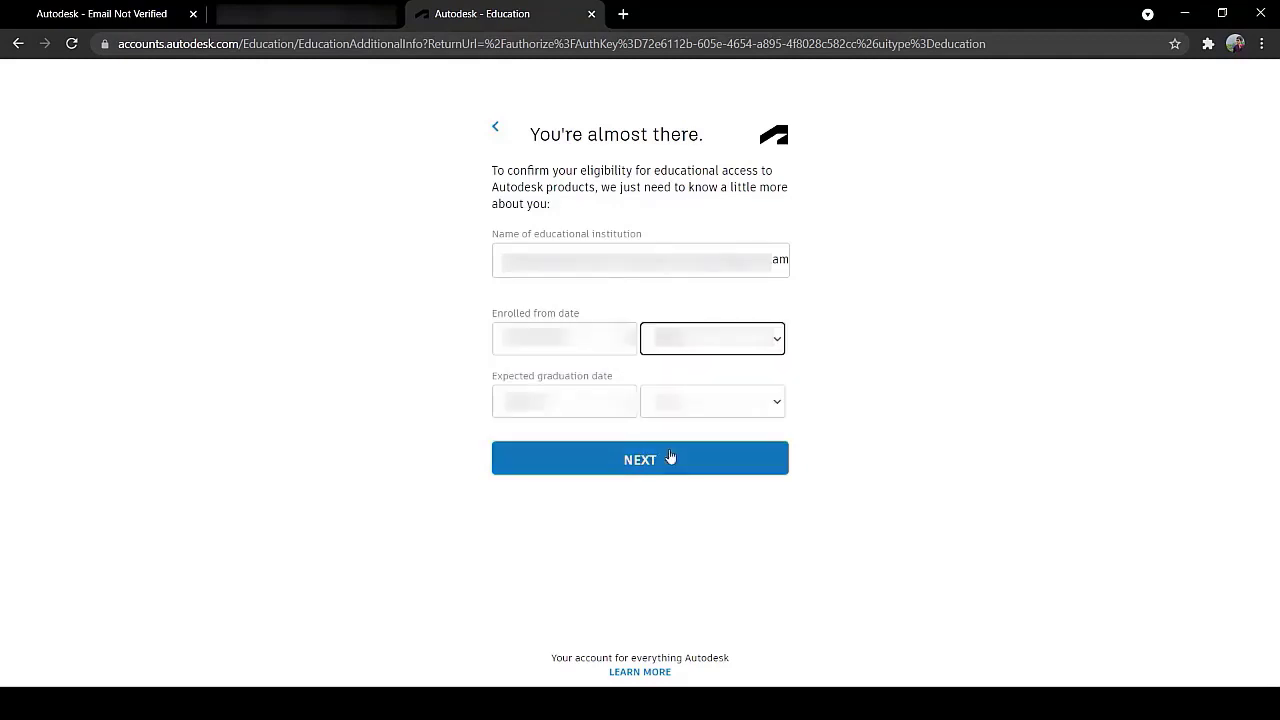
Step: Set the expected graduation date to September 2023, then submit the education details and continue past the account confirmation
click(614, 410)
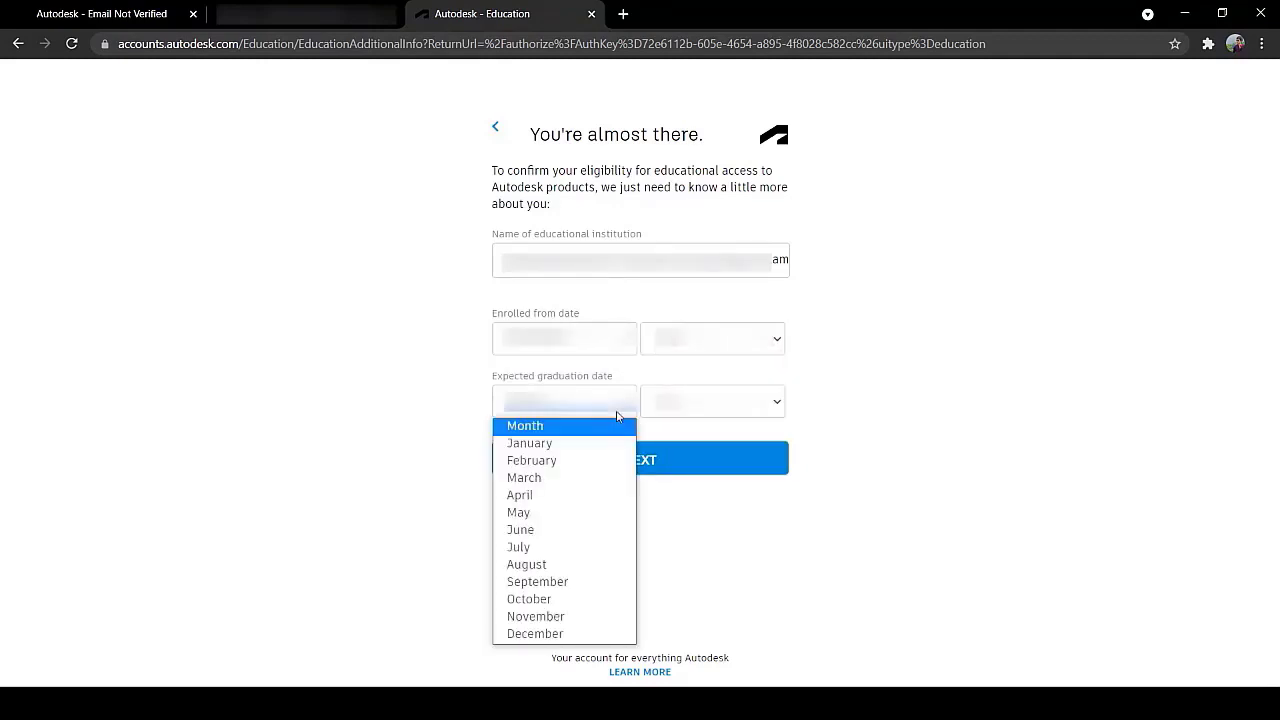
click(577, 581)
click(724, 414)
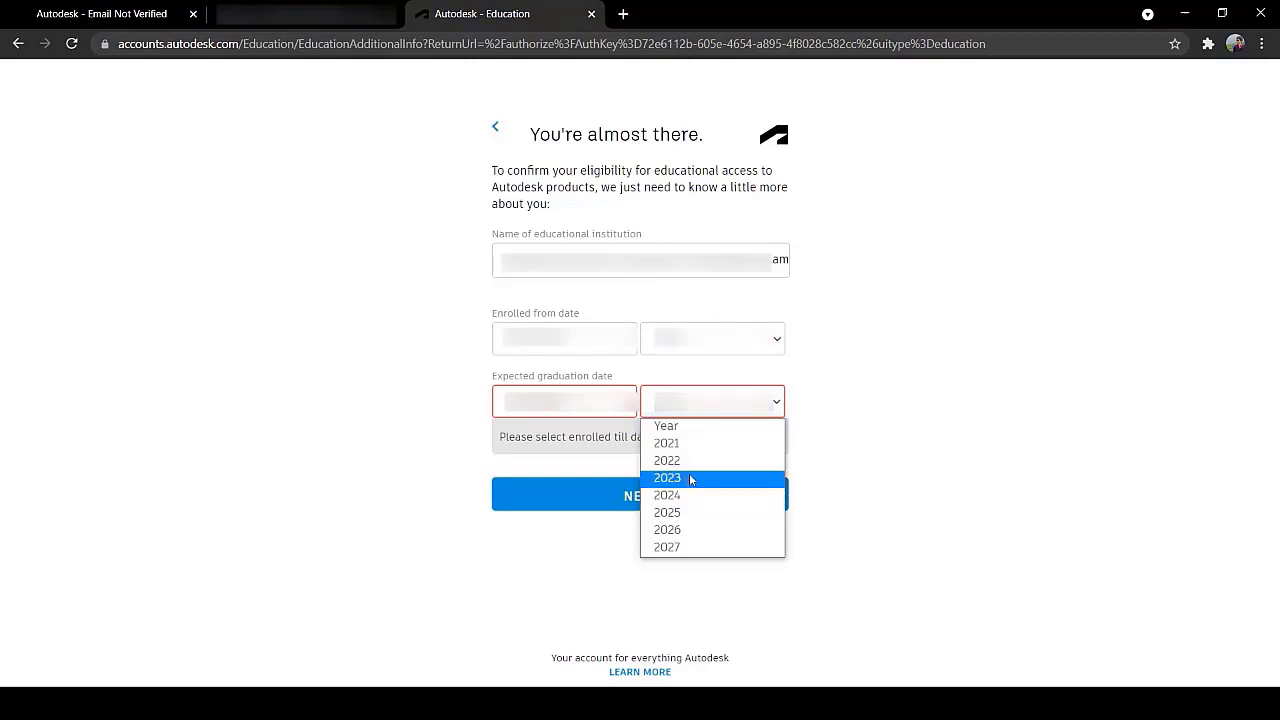
click(689, 473)
click(668, 468)
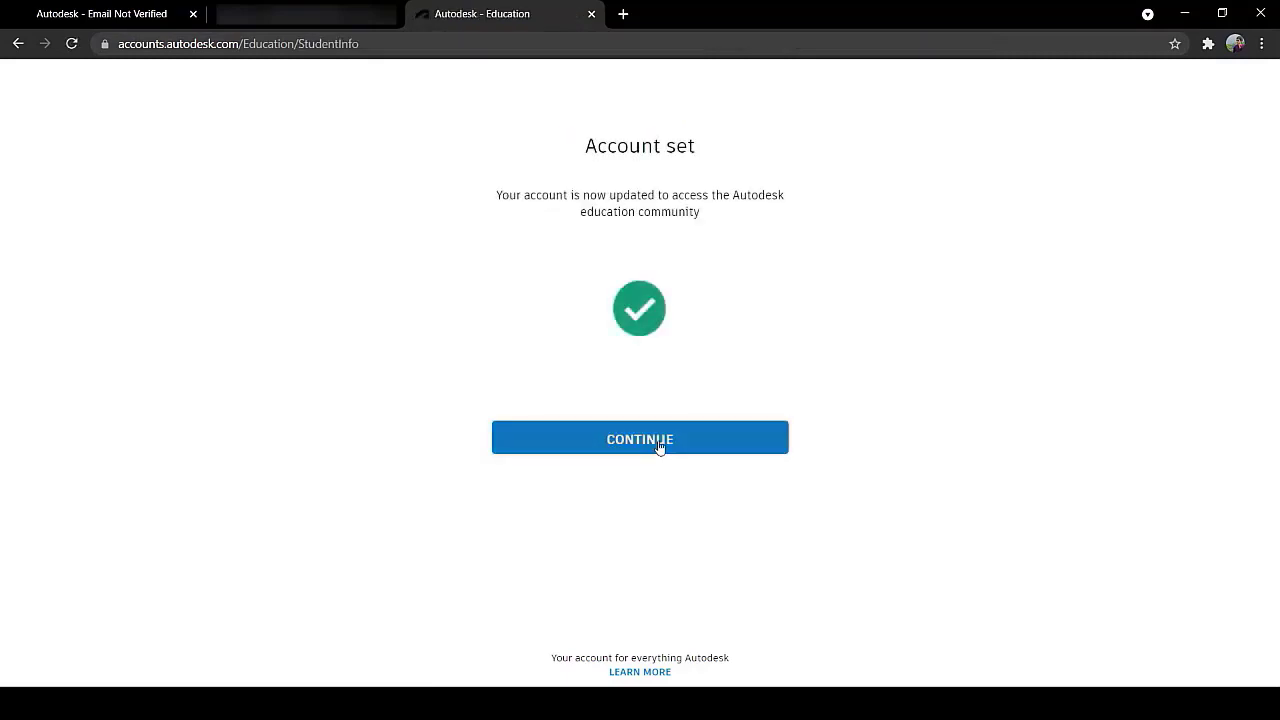
click(659, 444)
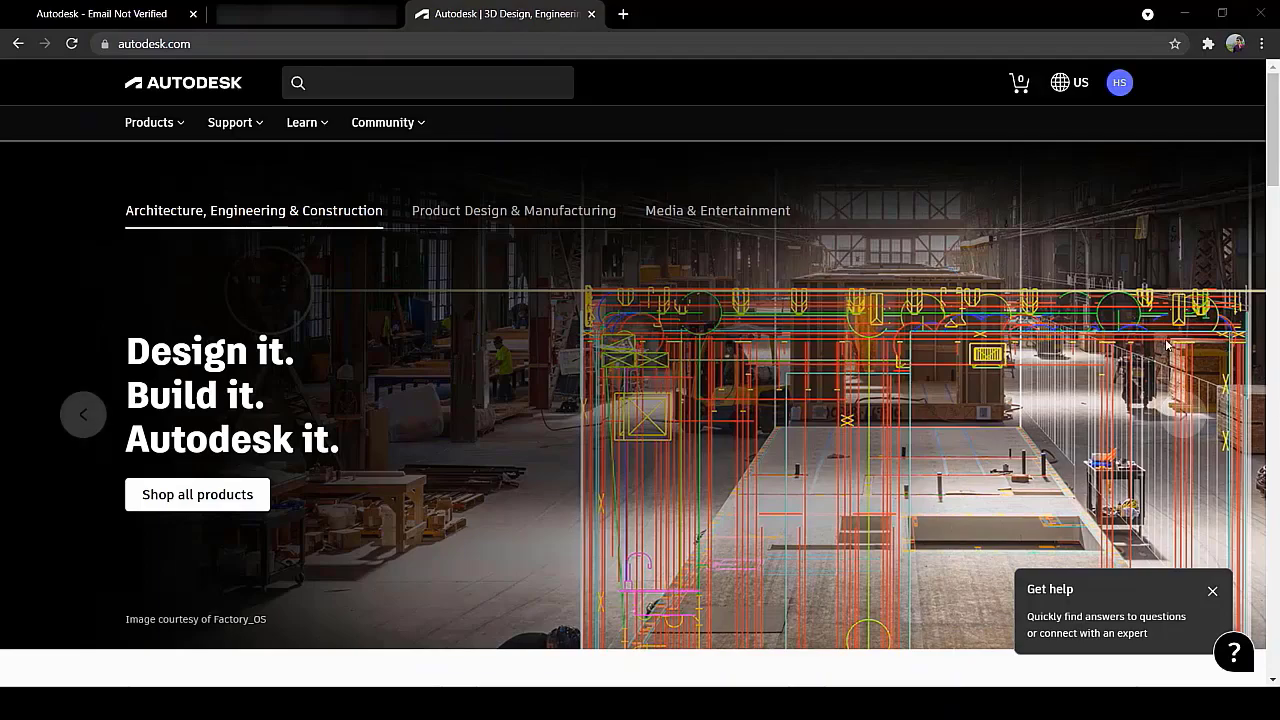
Step: Go from the Autodesk home page back to the Student and Education Software page
drag(1276, 134, 1275, 622)
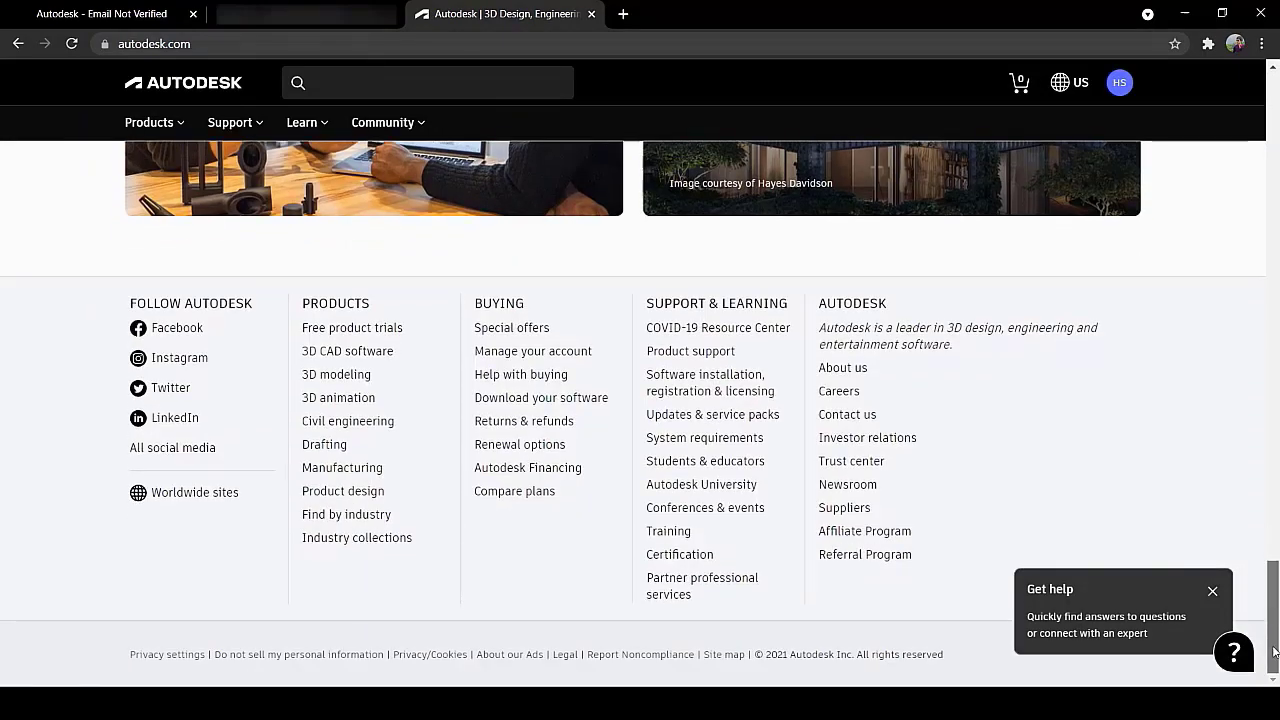
scroll(1275, 640, up, 3)
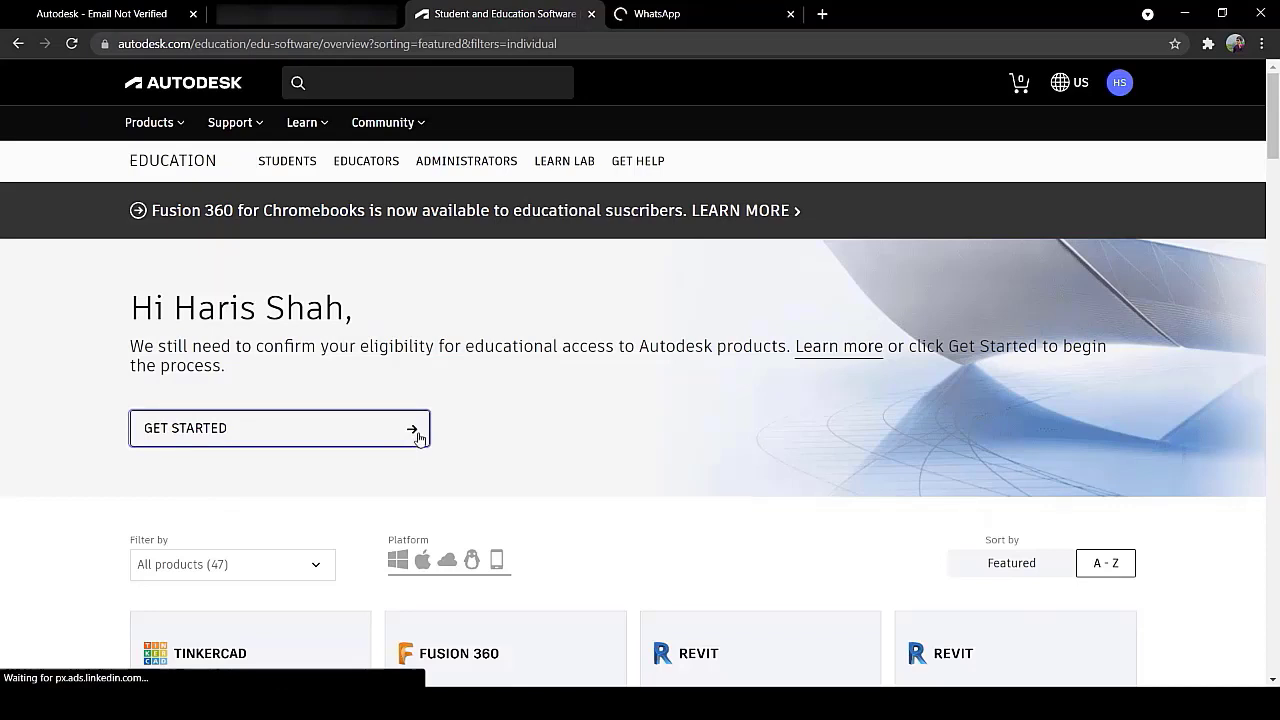
Step: Start the educational eligibility check, confirm the prefilled personal and institution details, and try the institution's single sign-on
click(417, 434)
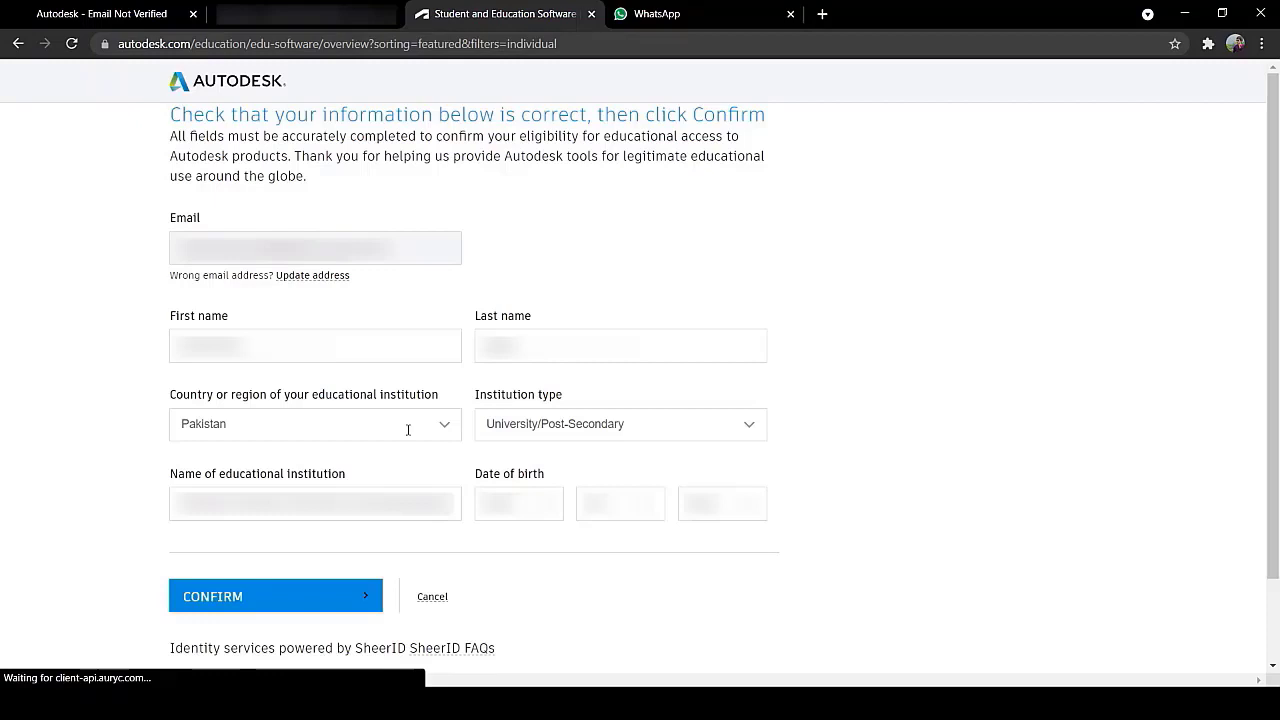
scroll(331, 508, down, 1)
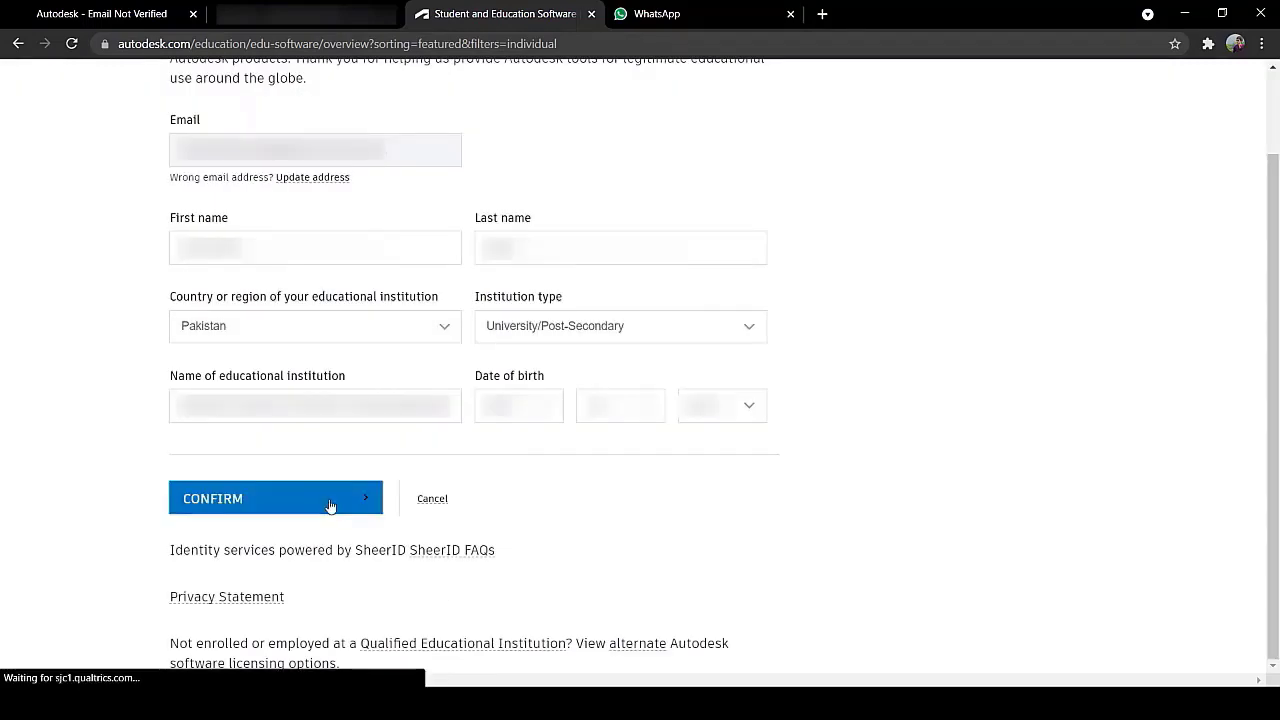
click(328, 498)
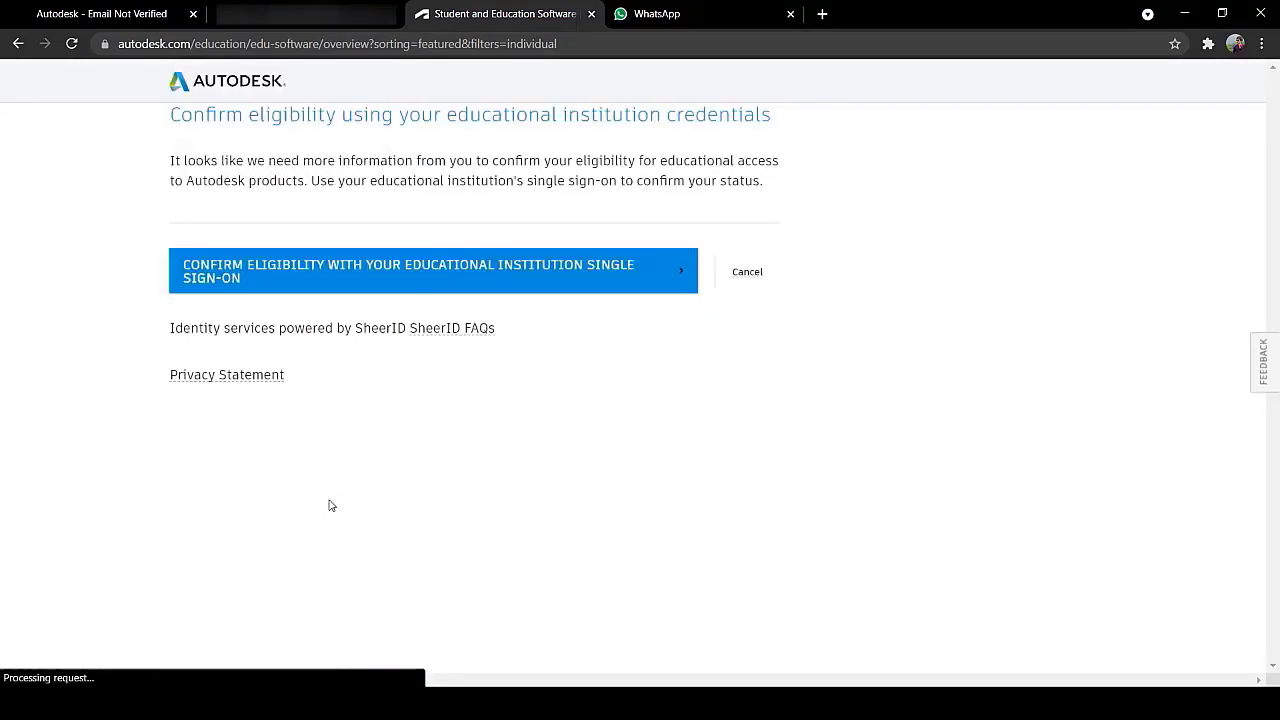
click(492, 280)
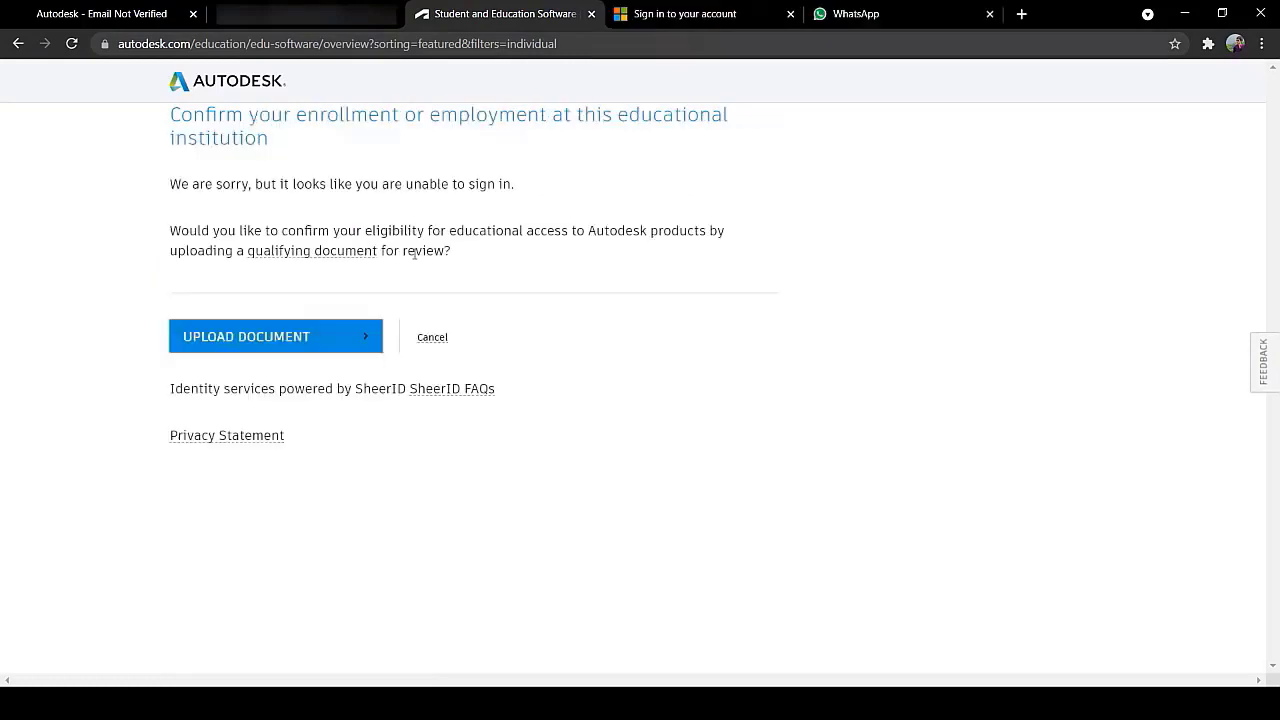
Step: Choose document upload, attach the desktop image 9aede38d-a1bf-4616-abd4-cf7e47f835b5.jpg as proof of enrollment, and submit it
click(366, 334)
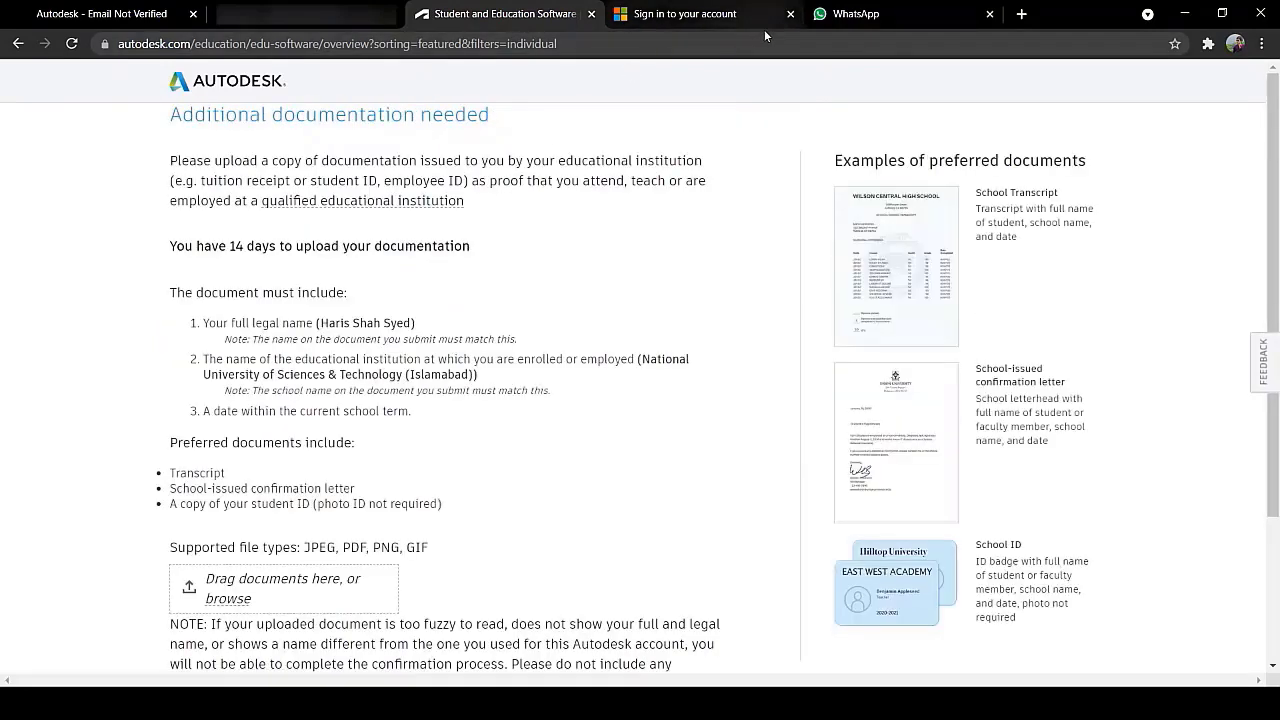
double_click(764, 29)
scroll(514, 354, down, 4)
scroll(514, 354, up, 2)
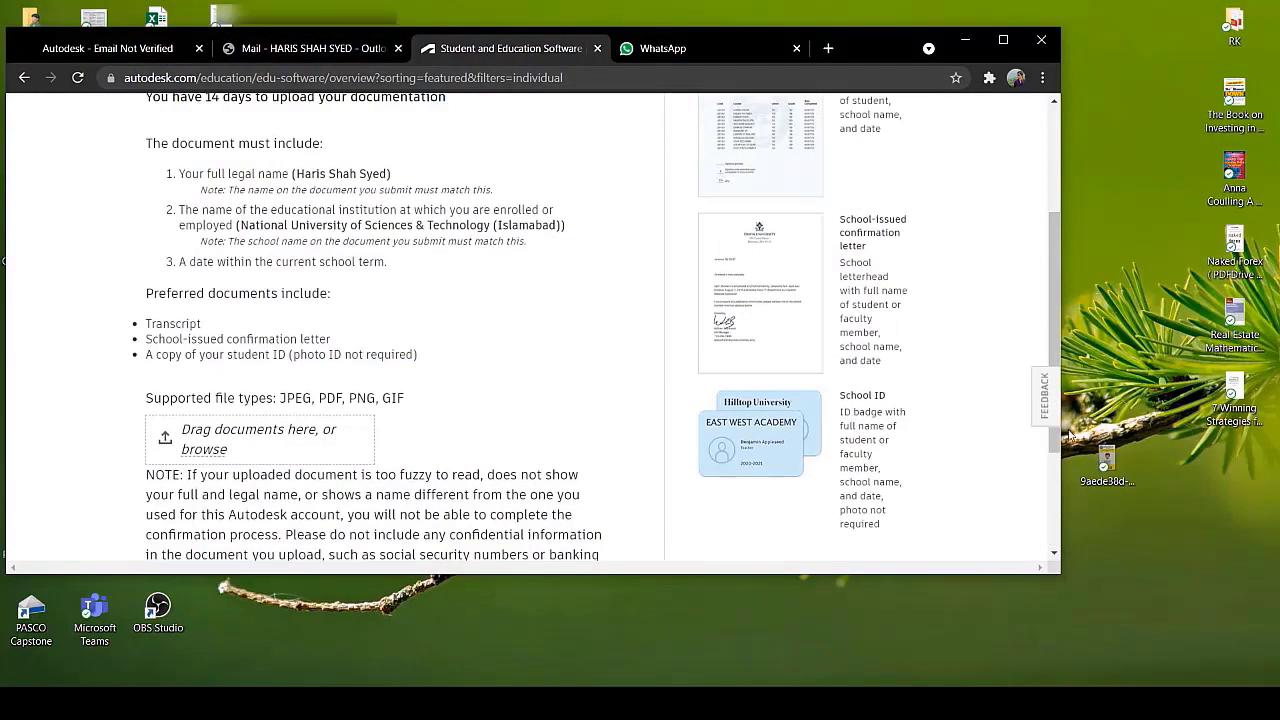
drag(1092, 454, 320, 425)
click(1003, 38)
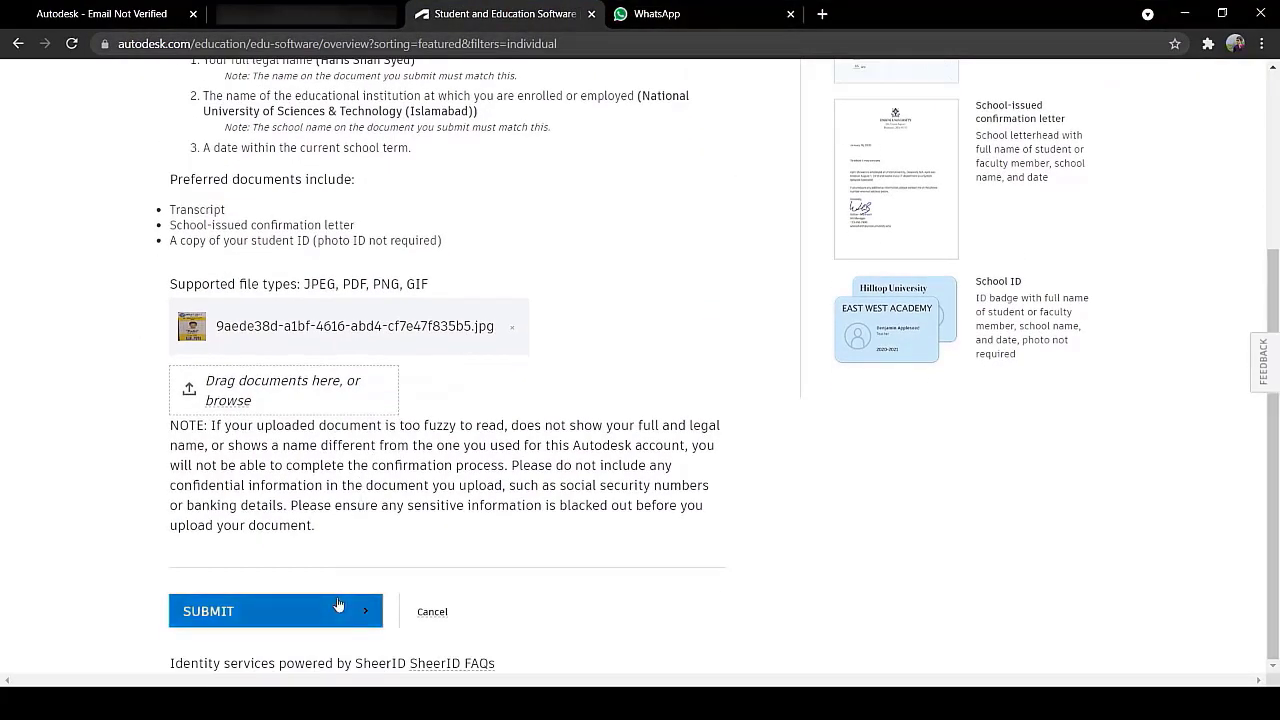
click(338, 606)
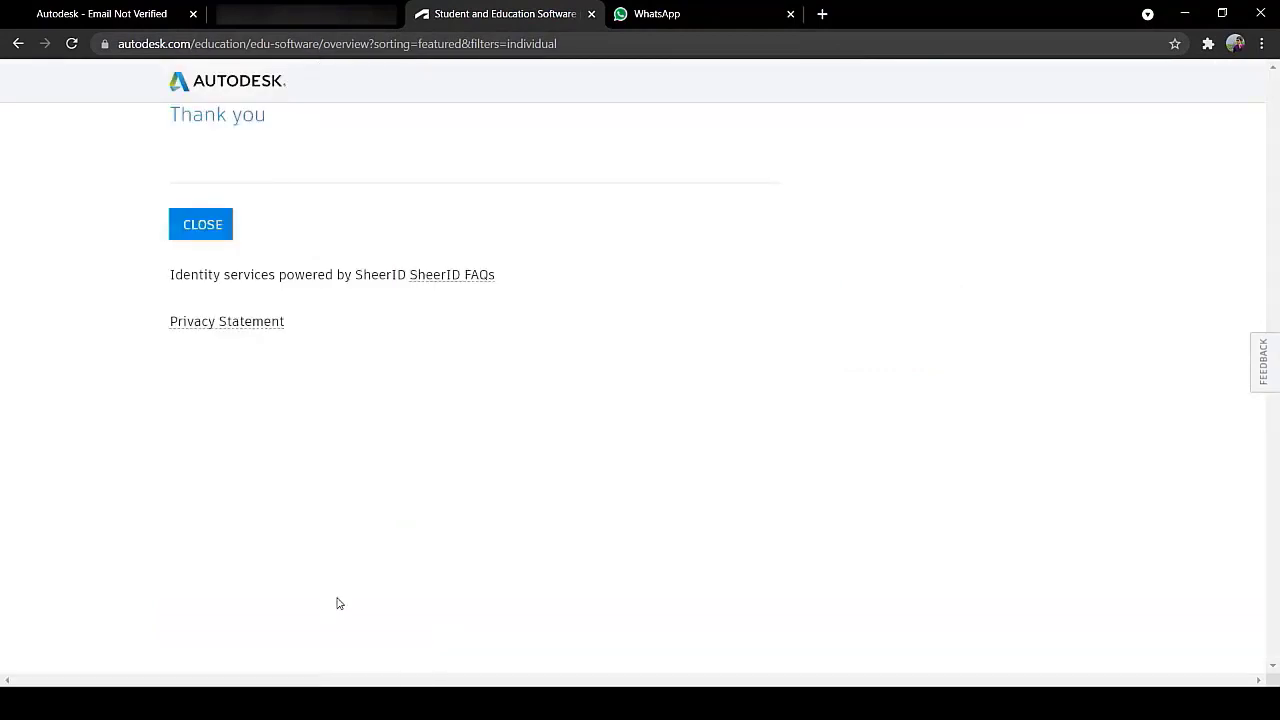
click(215, 228)
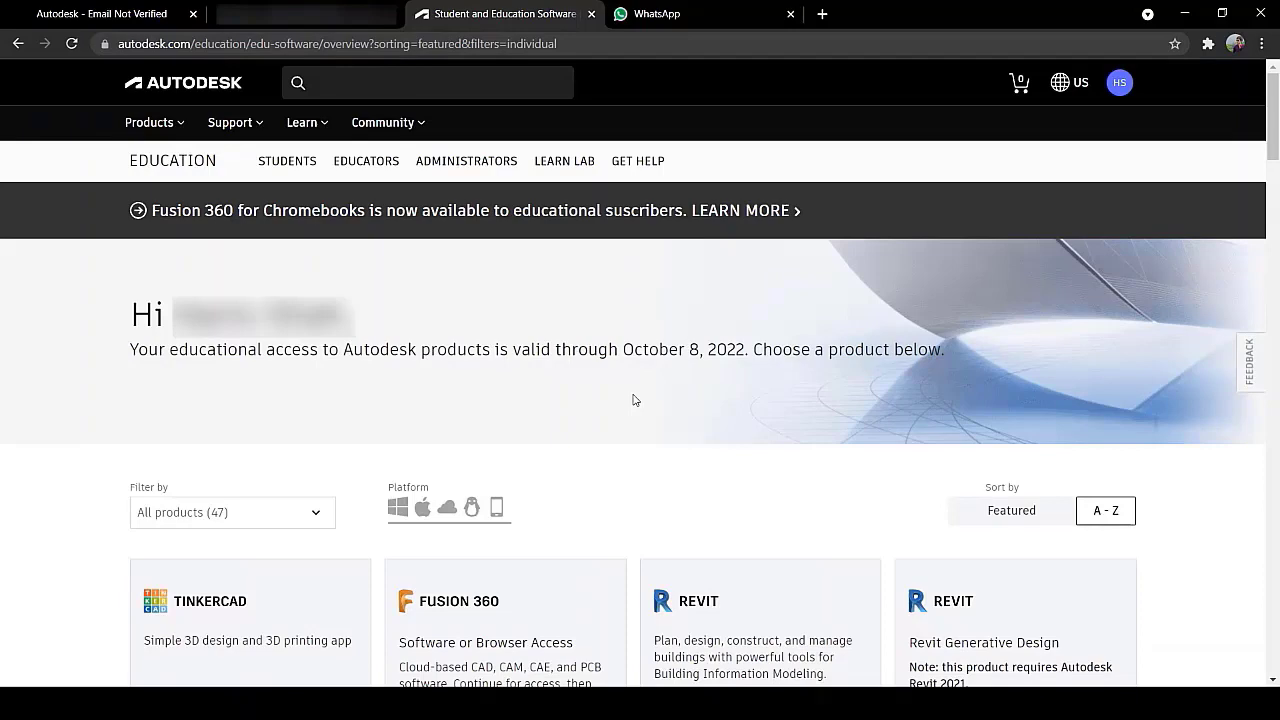
Step: Refresh the Outlook inbox to check for Autodesk's educational access email, then return to the Student and Education Software page
click(245, 20)
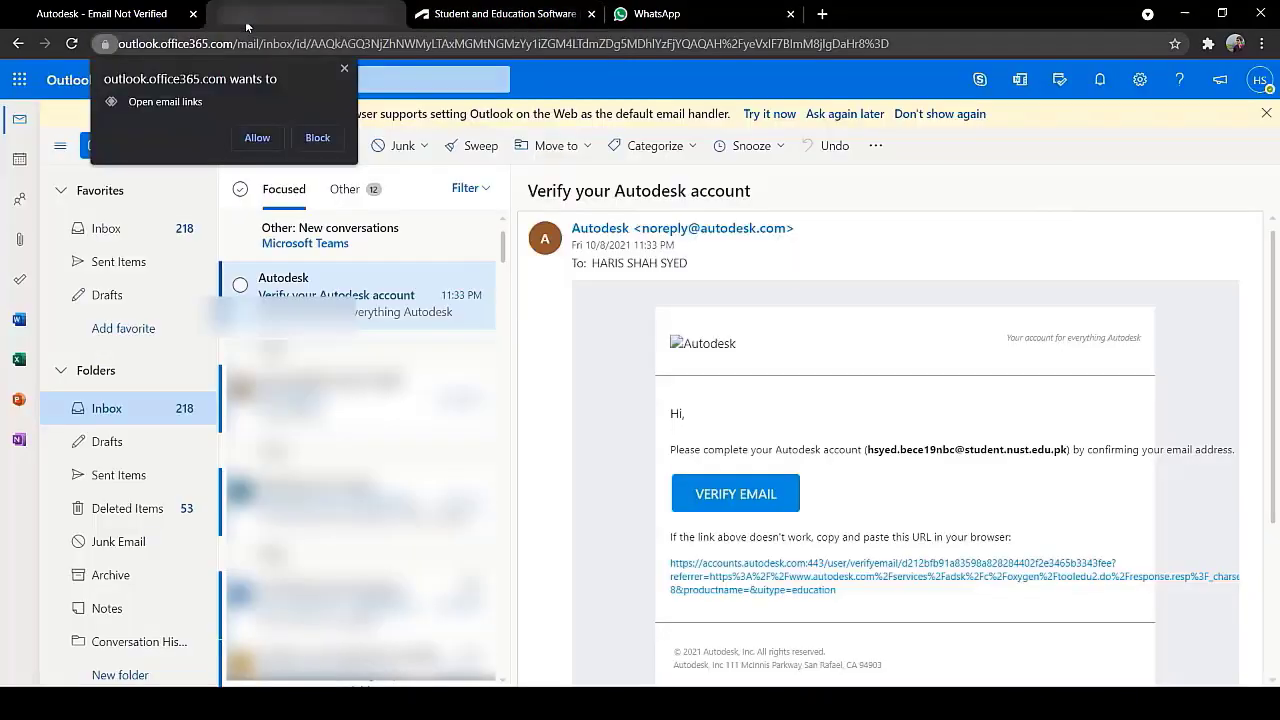
click(344, 70)
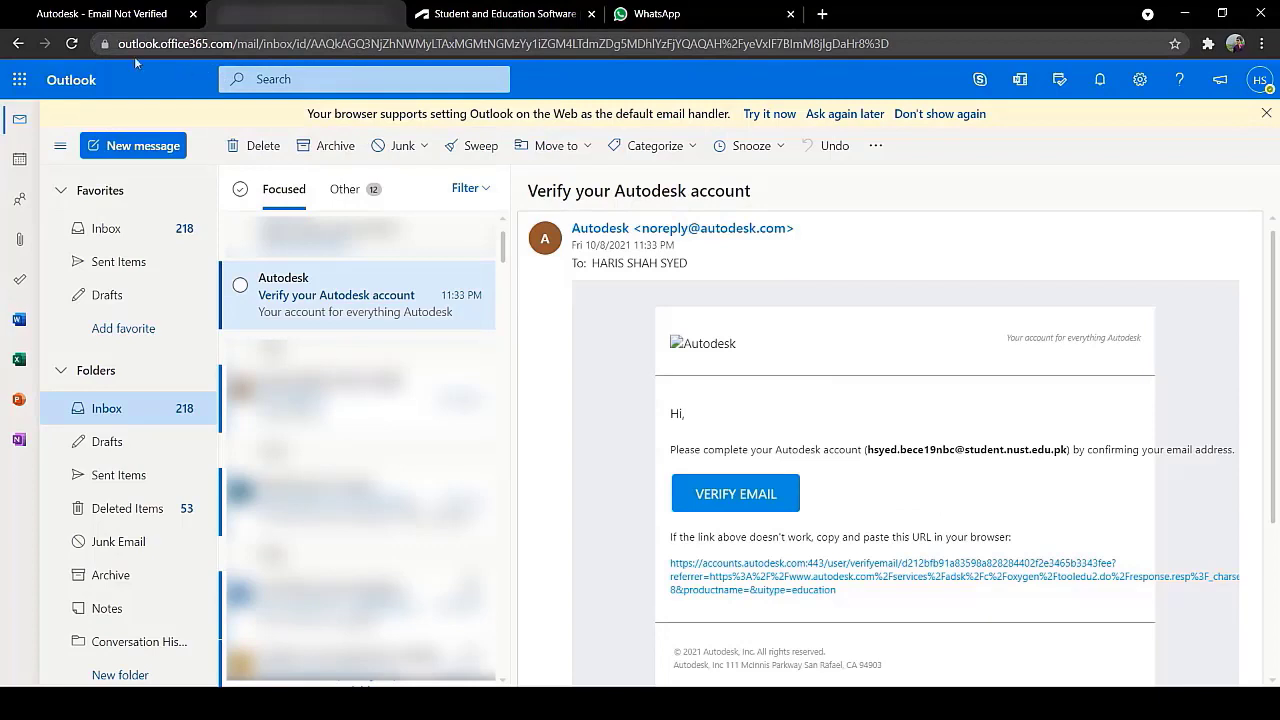
click(72, 44)
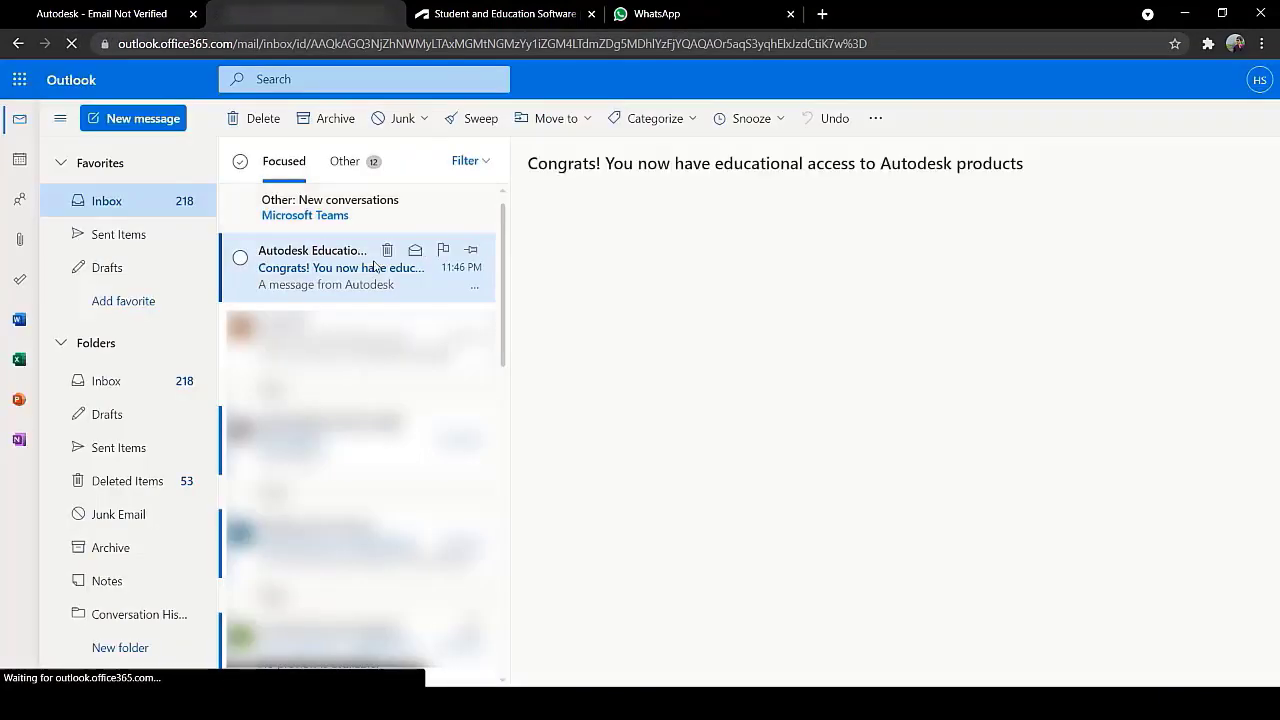
click(507, 22)
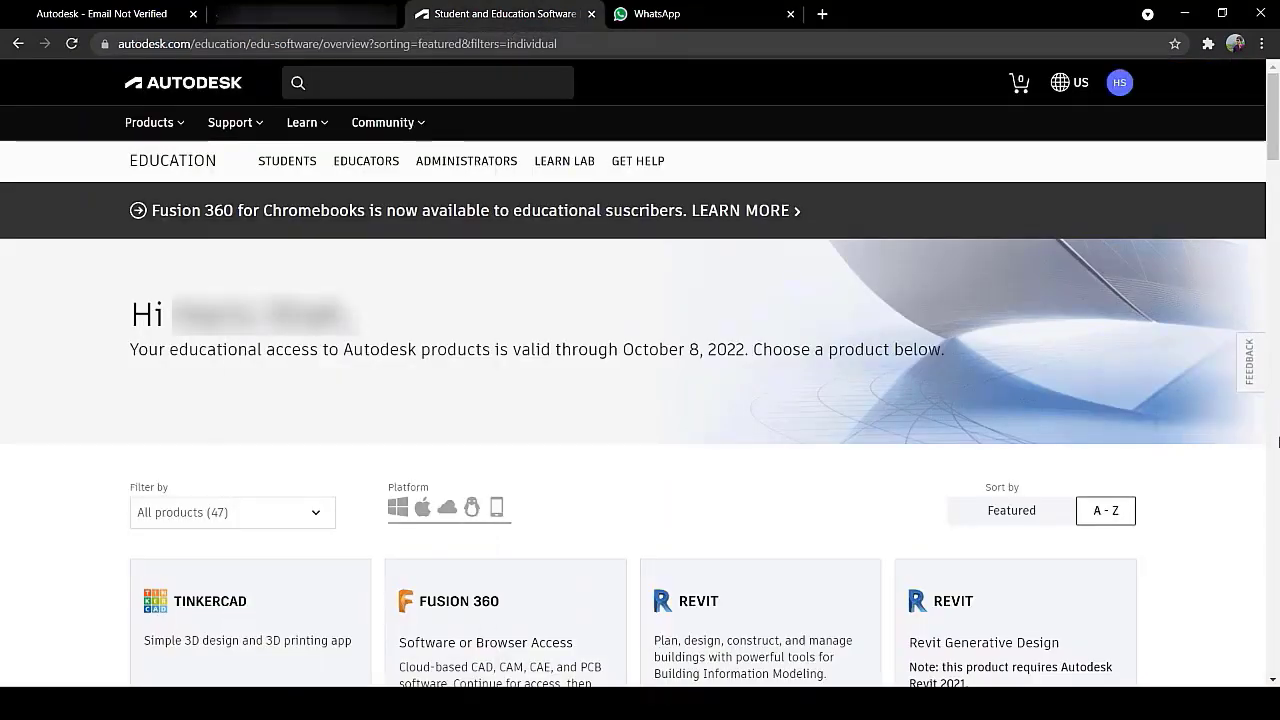
Step: Find AutoCAD among the educational products and get the product for Windows
scroll(1138, 464, down, 8)
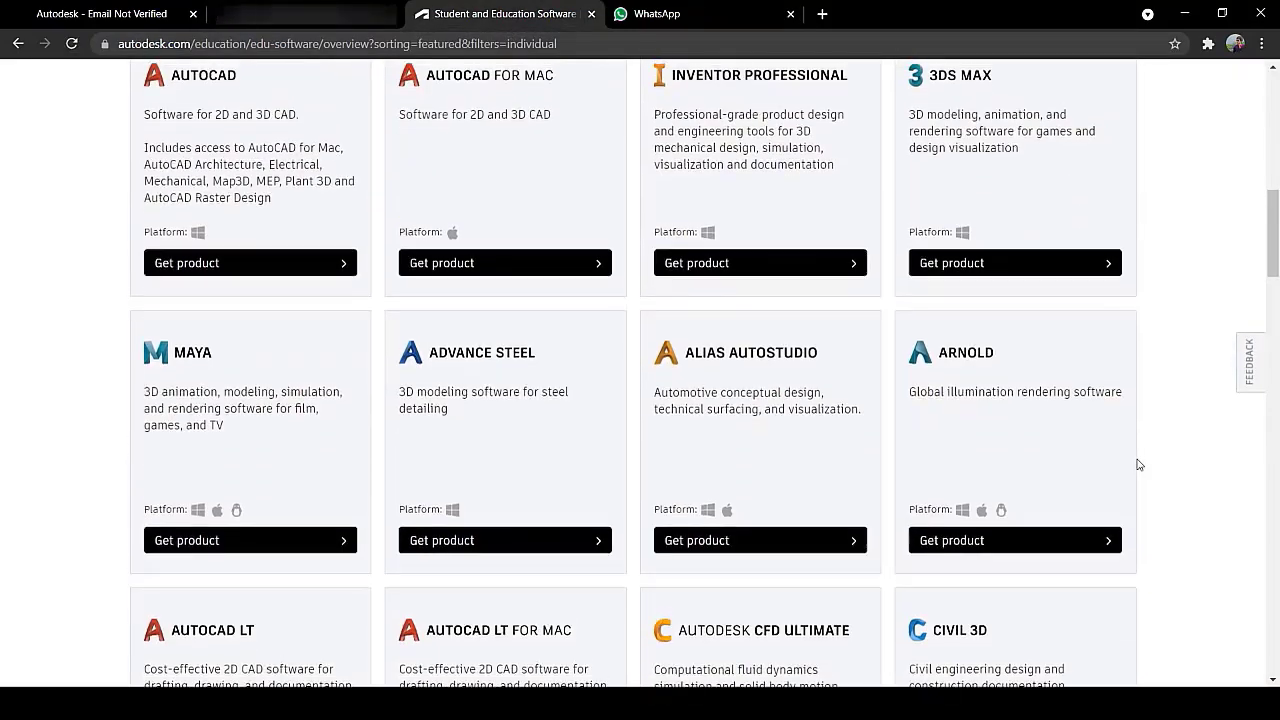
scroll(1138, 464, up, 1)
click(315, 313)
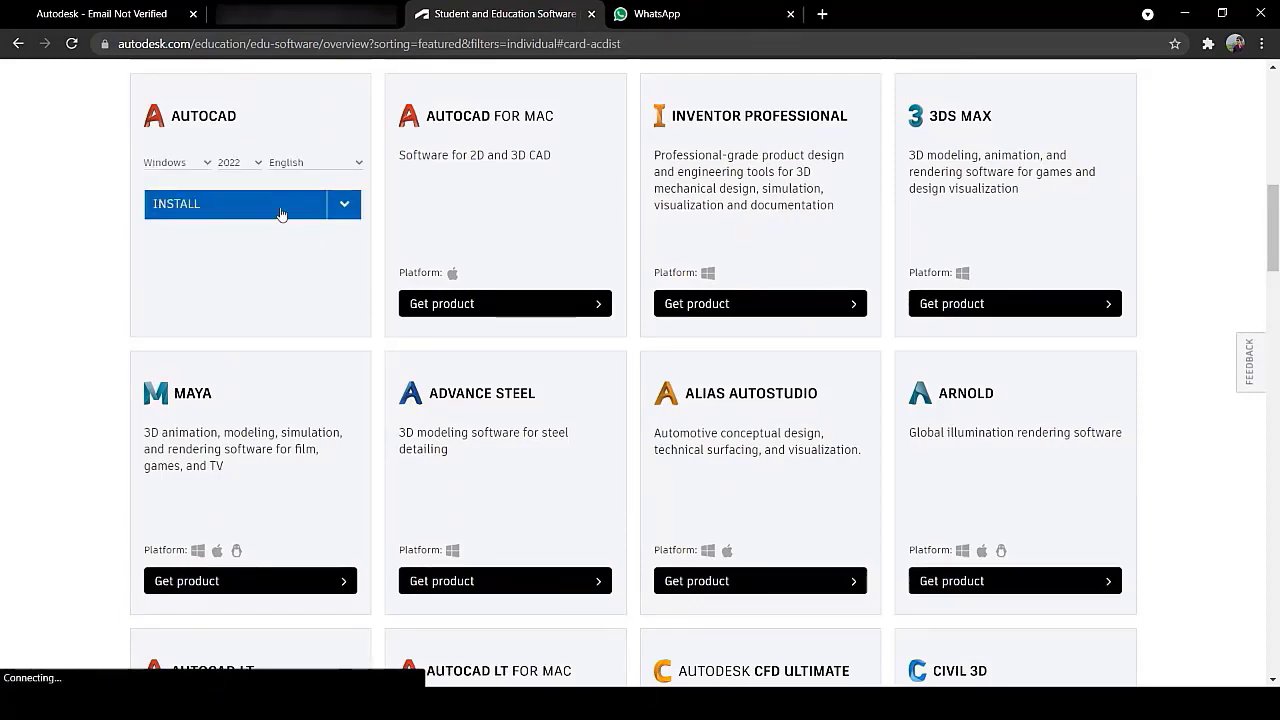
Step: Examine the languages and release years offered for AutoCAD without changing the selection
click(312, 162)
scroll(355, 274, down, 4)
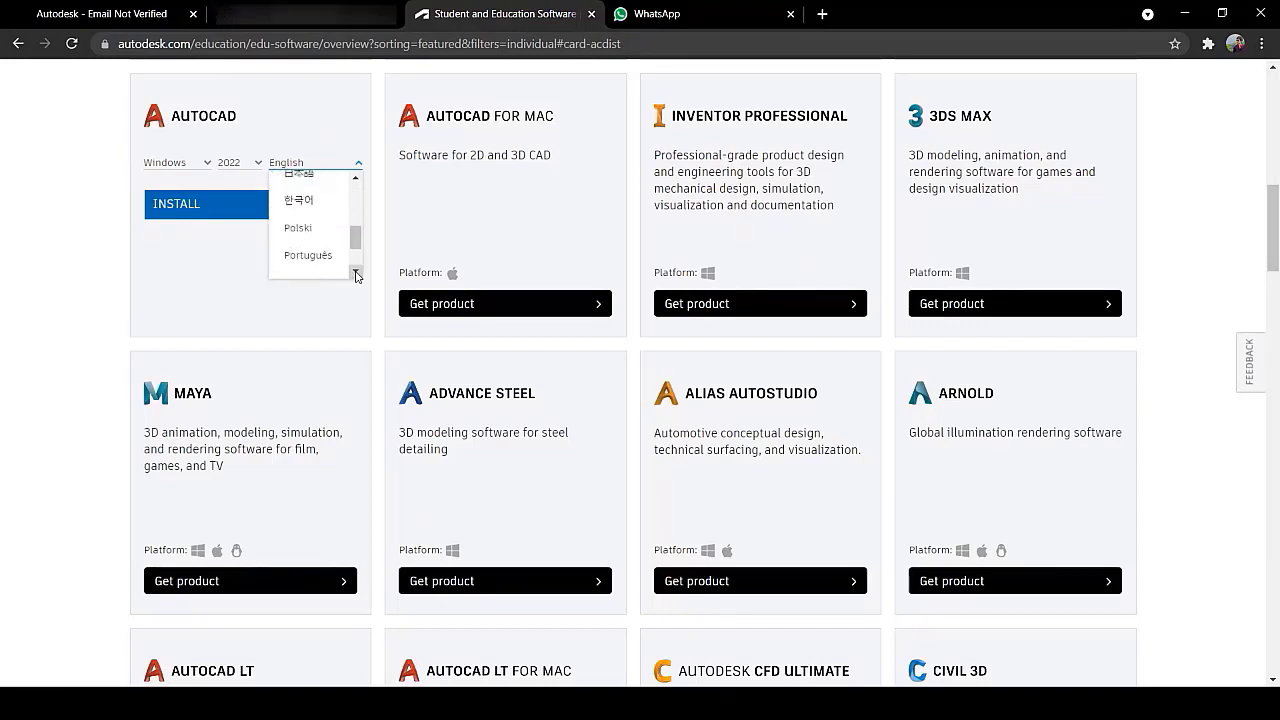
click(210, 173)
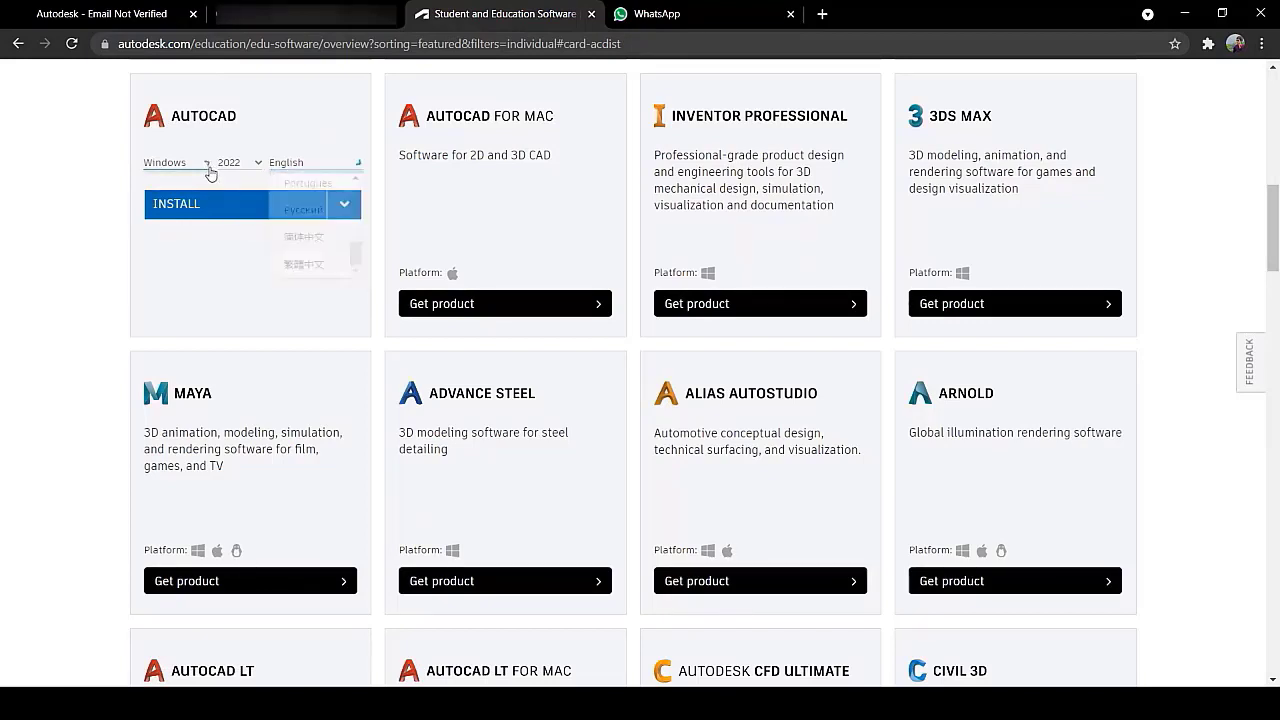
click(258, 164)
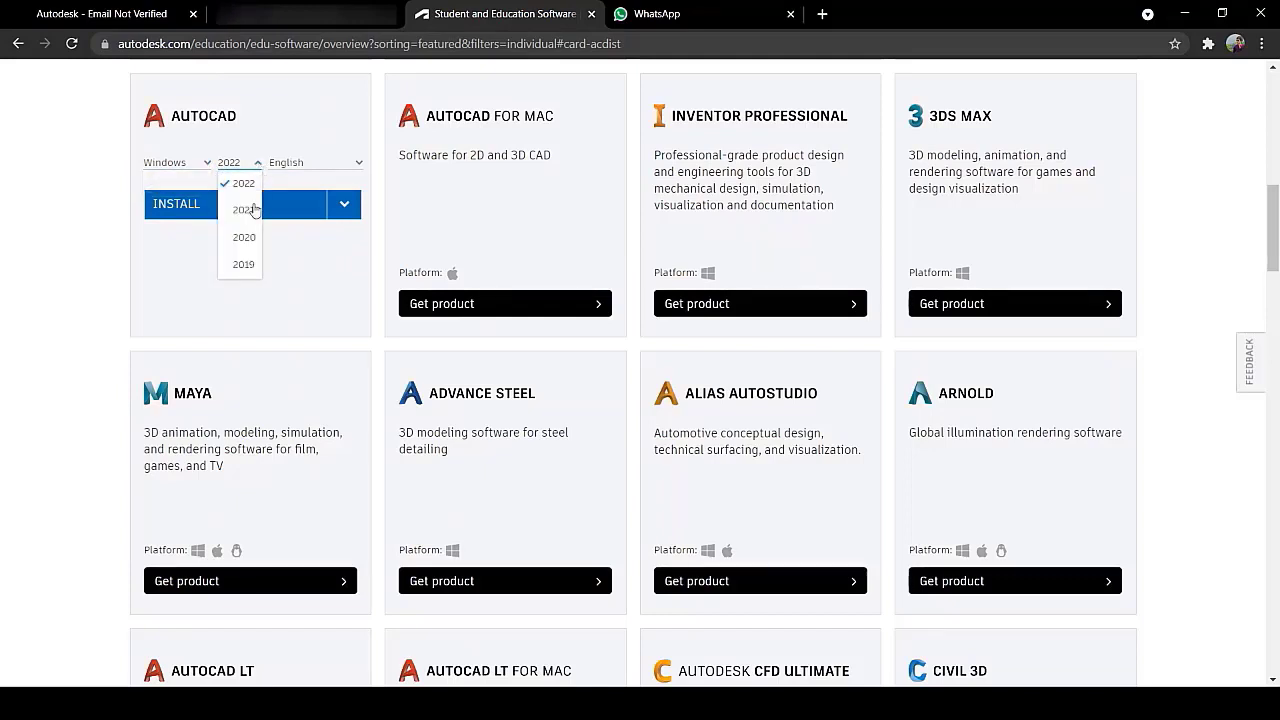
click(320, 315)
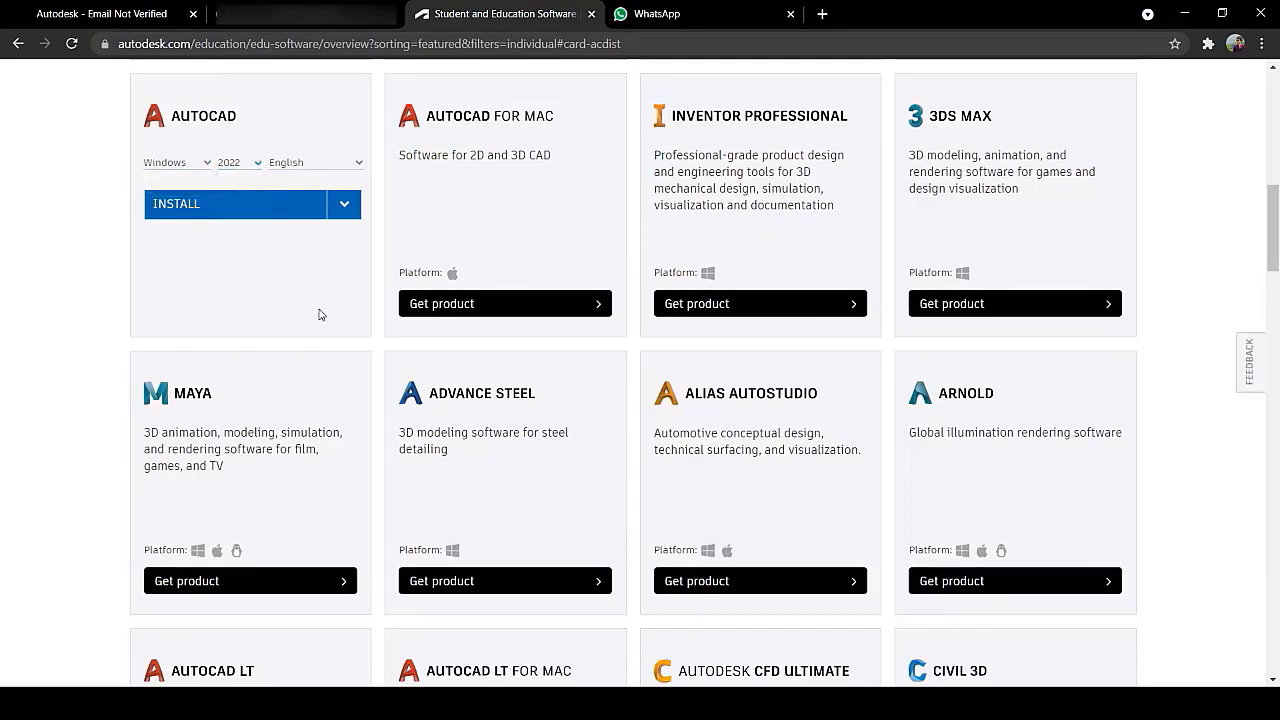
Step: Request the AutoCAD 2022 English installation, accept the terms of use to download its installer, and close the WhatsApp page
click(297, 217)
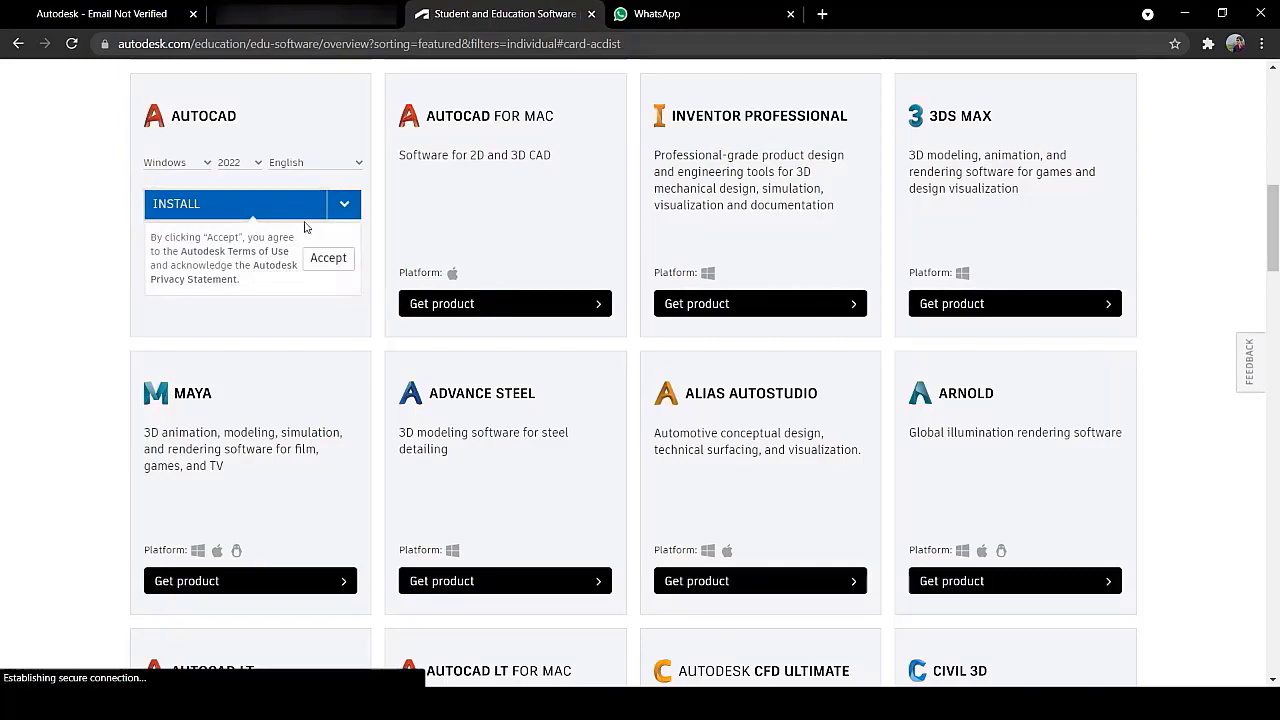
click(324, 260)
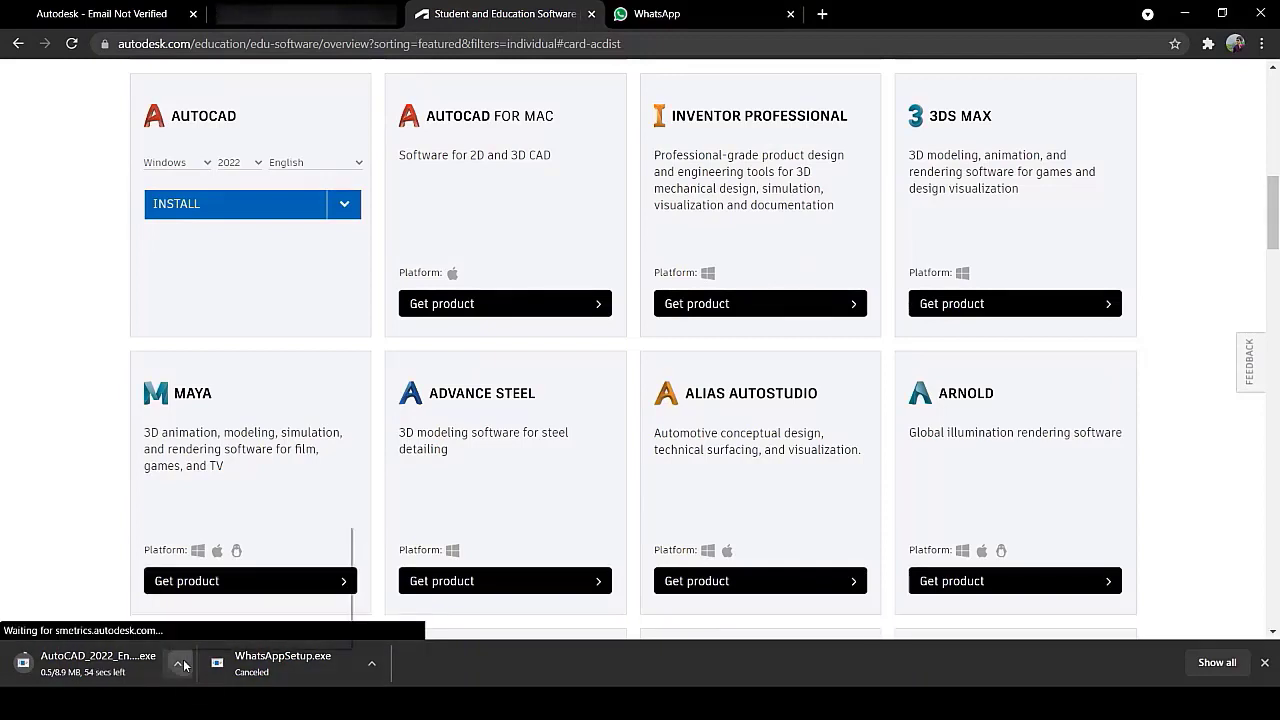
click(179, 663)
click(236, 606)
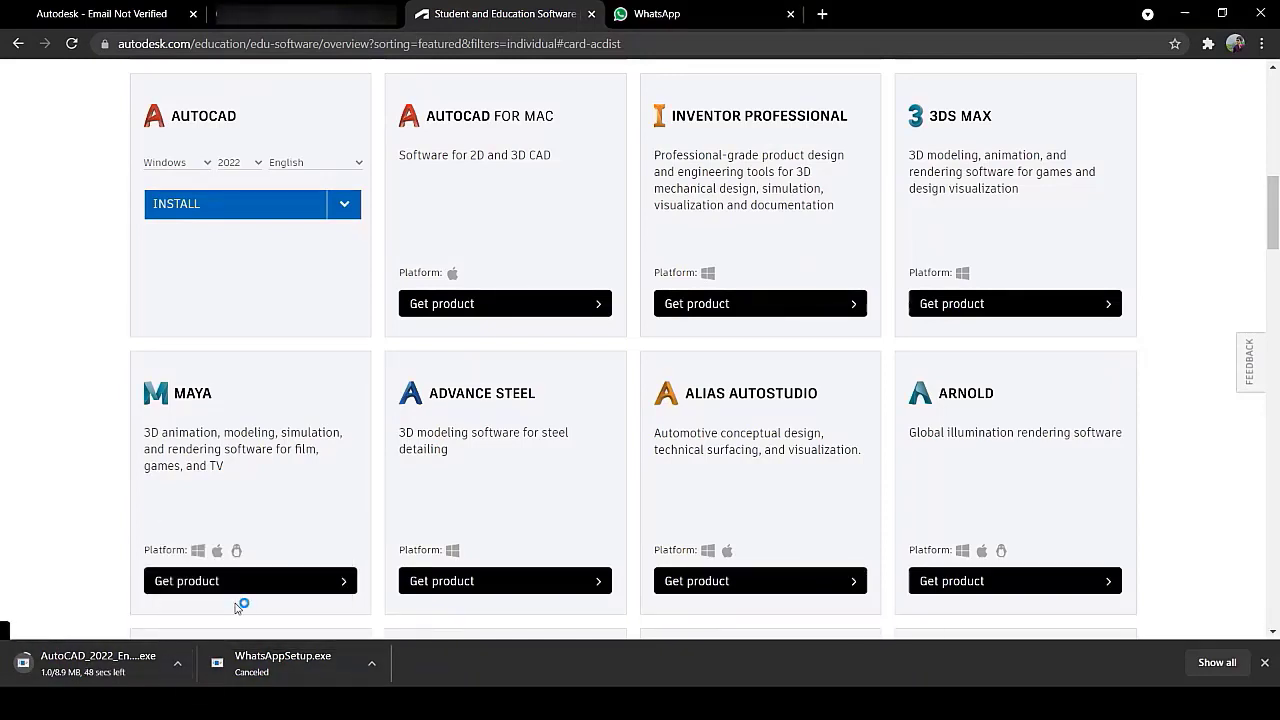
click(239, 607)
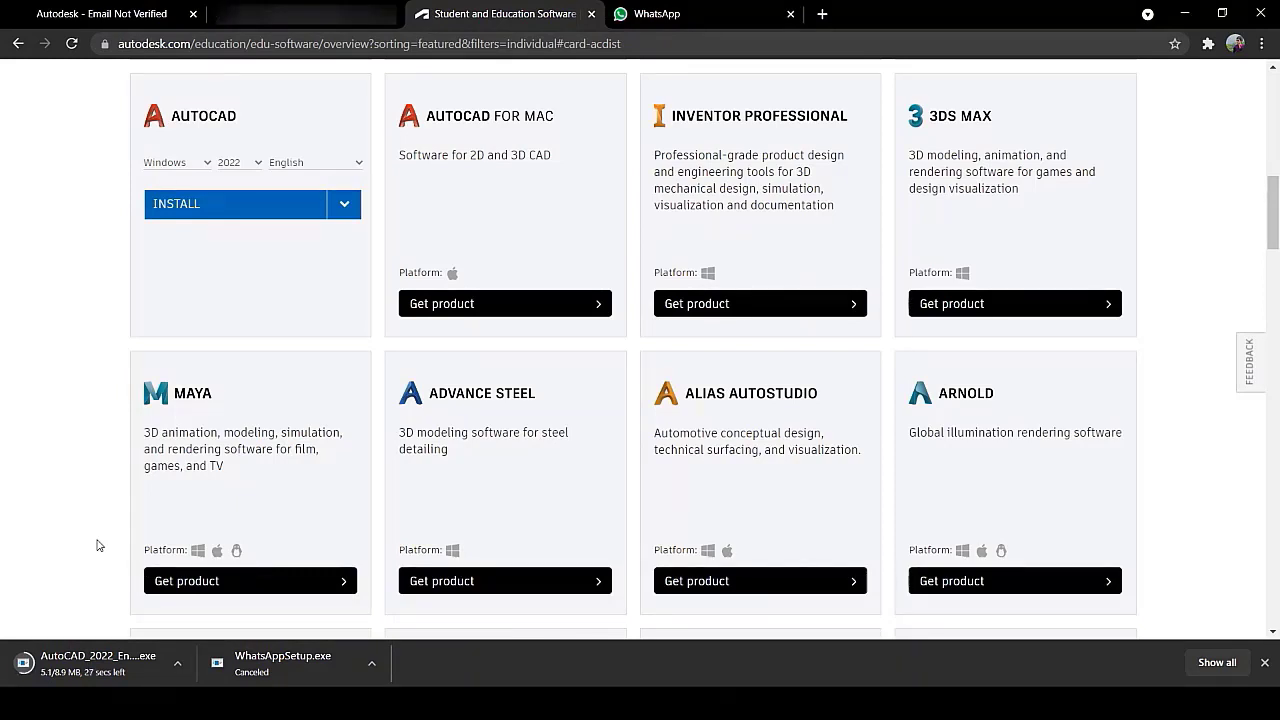
click(790, 14)
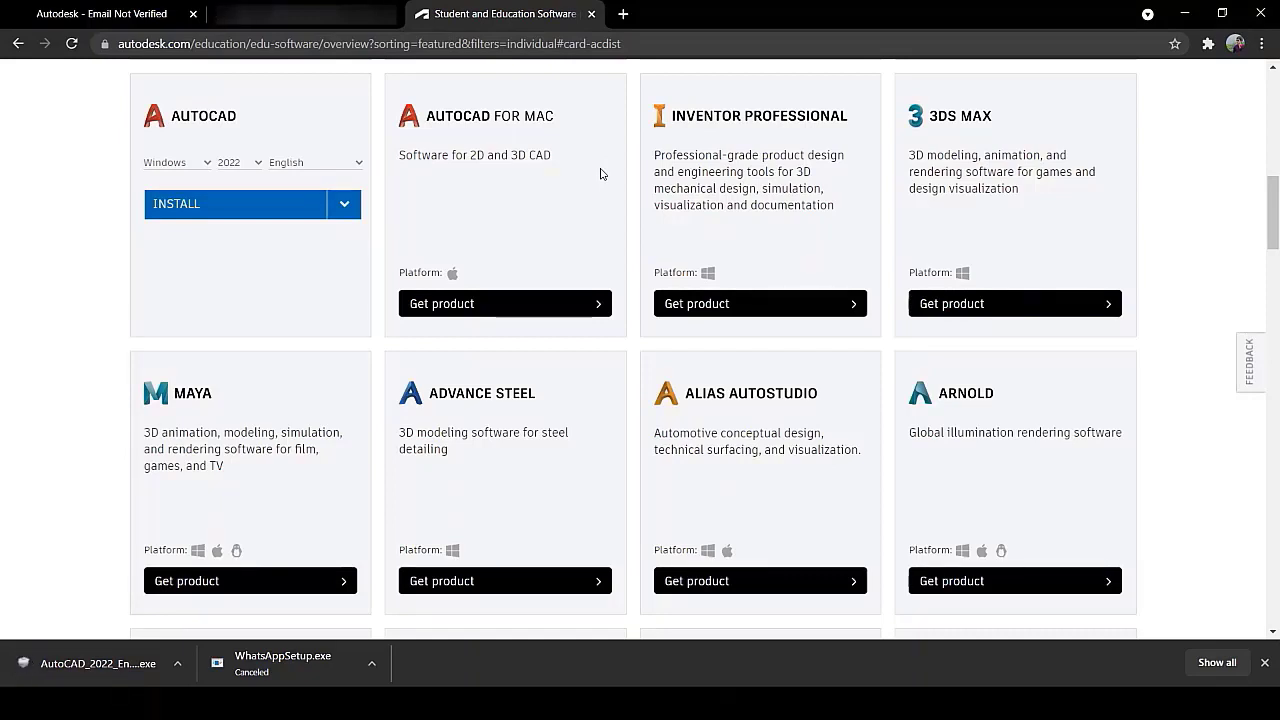
Step: Show the downloaded AutoCAD 2022 web installer in its folder and run it, allowing it past the security warning
click(177, 663)
click(226, 612)
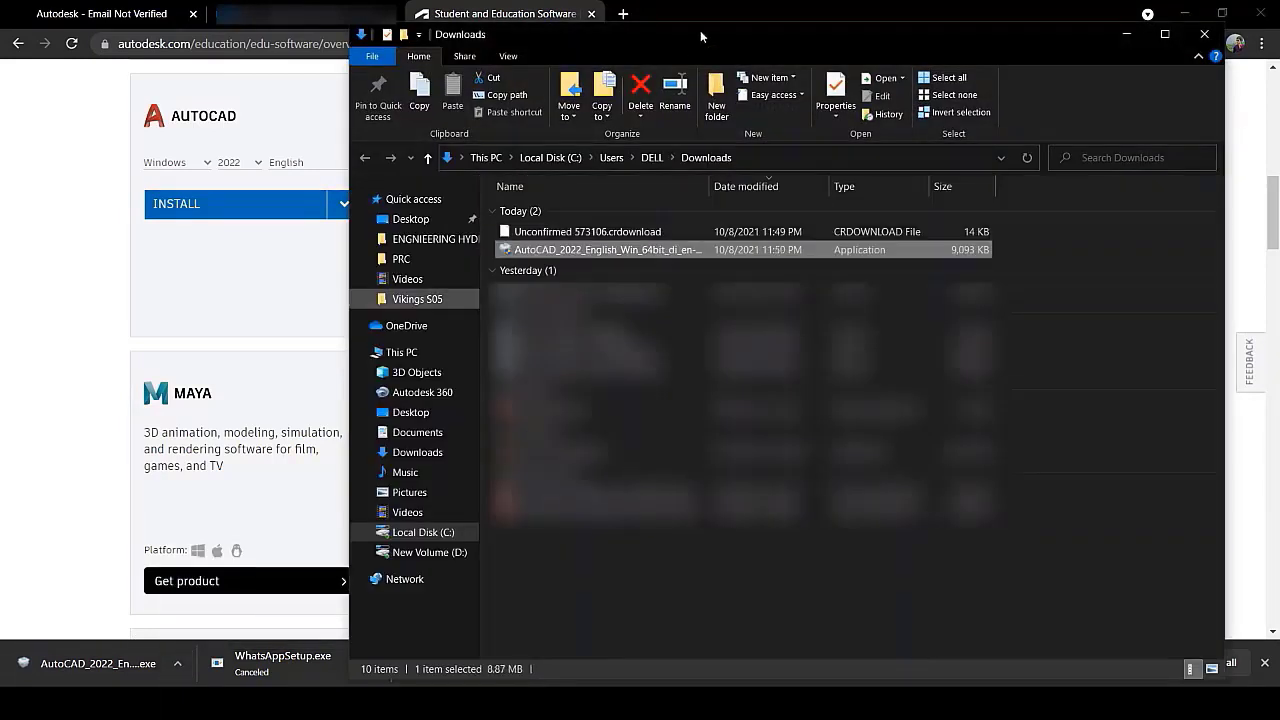
double_click(920, 250)
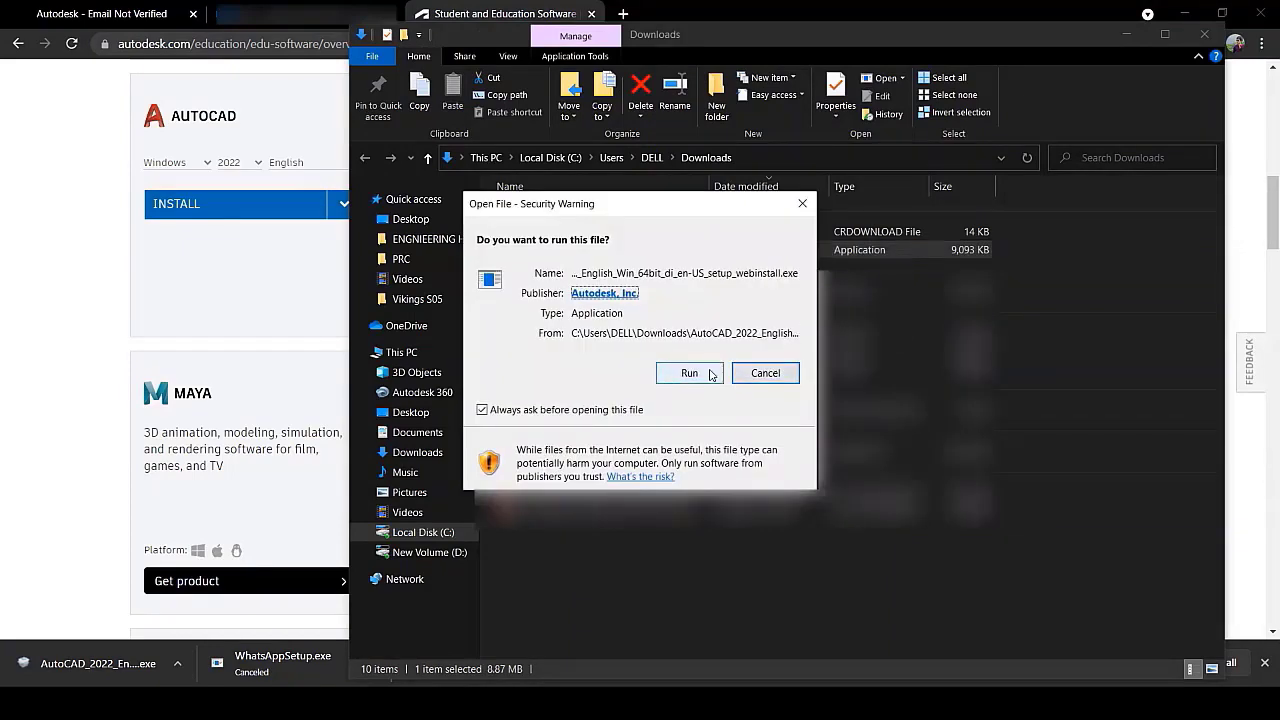
click(689, 373)
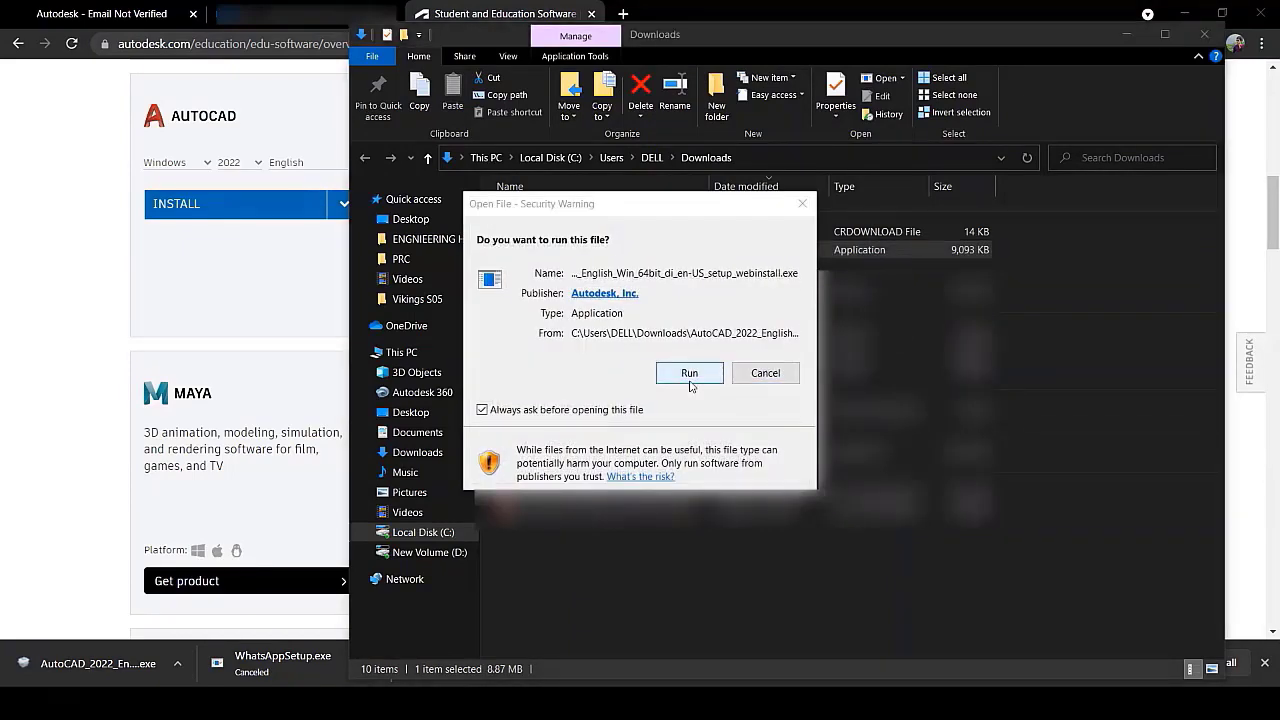
click(691, 381)
click(690, 380)
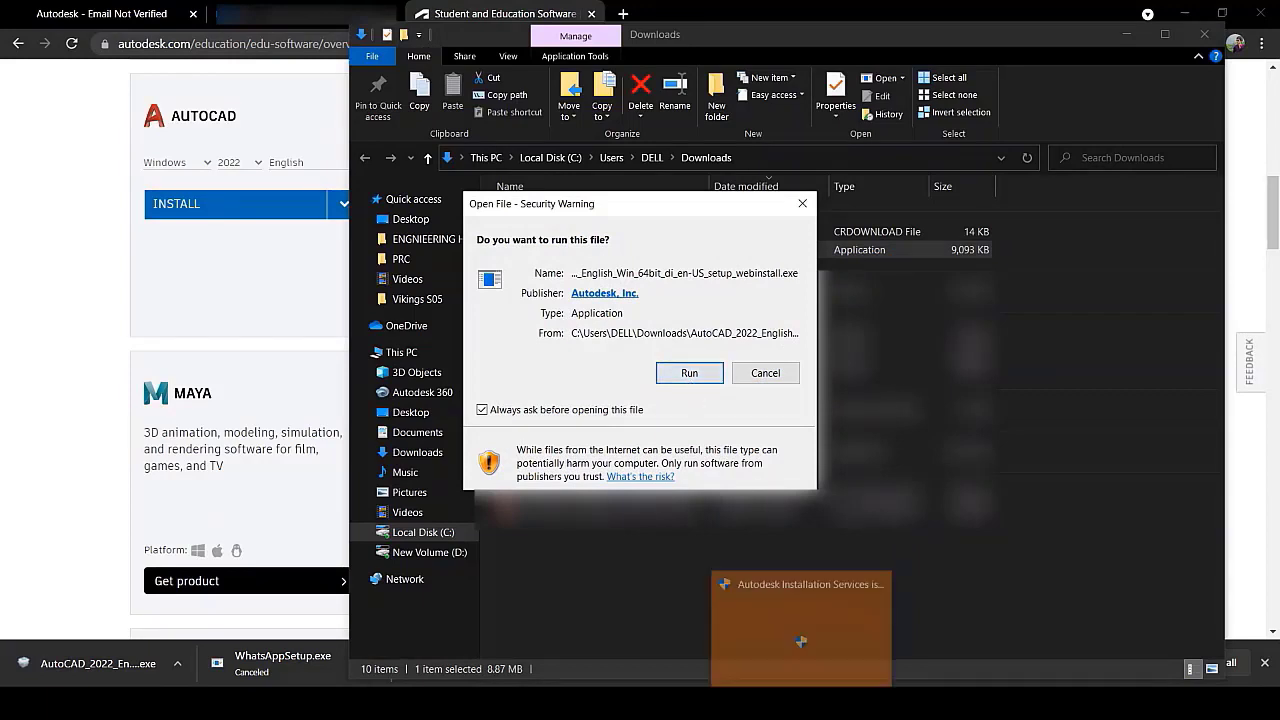